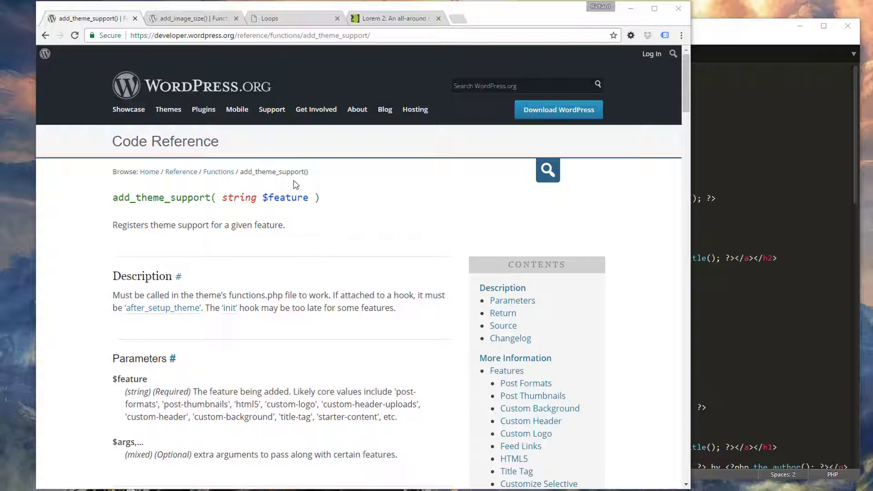
Step: Browse the Loops site front page, scrolling through its slideshow, posts and sidebar
click(273, 18)
scroll(423, 308, up, 9)
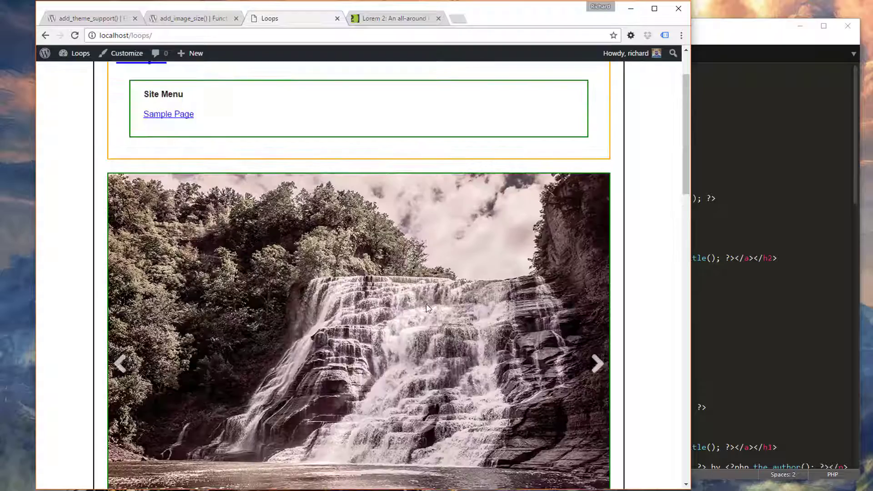
scroll(429, 309, down, 9)
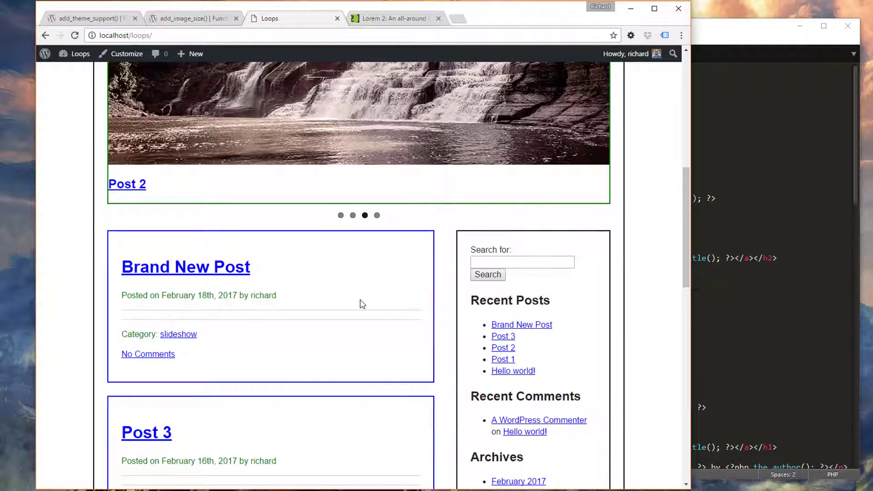
scroll(406, 300, down, 2)
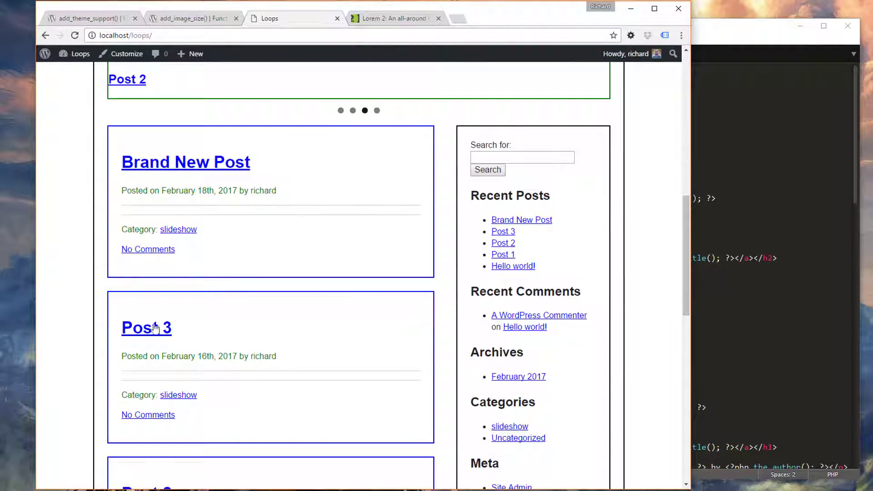
scroll(214, 273, down, 2)
scroll(163, 318, down, 2)
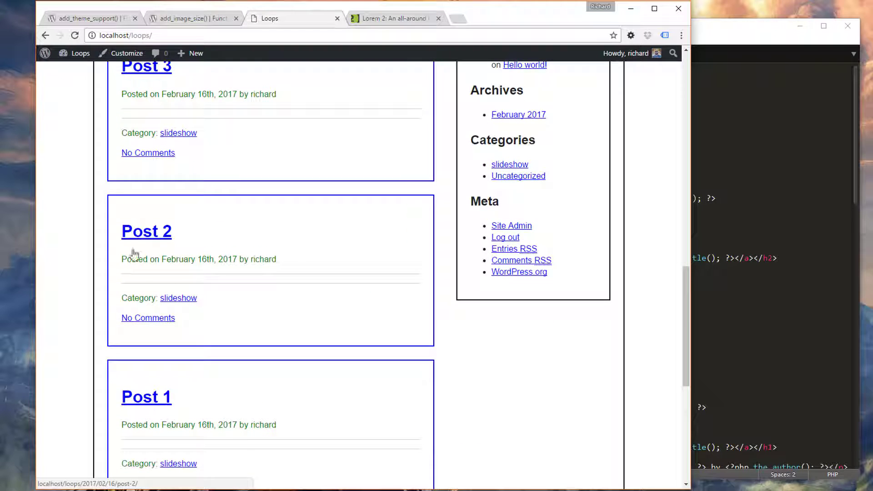
scroll(137, 235, up, 8)
scroll(190, 244, down, 2)
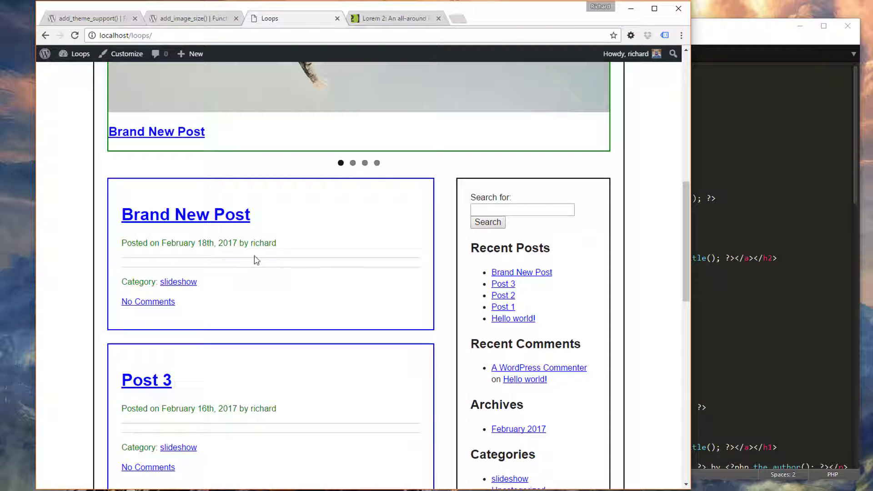
Step: Go from the Loops site to its admin dashboard and start a new post
click(197, 21)
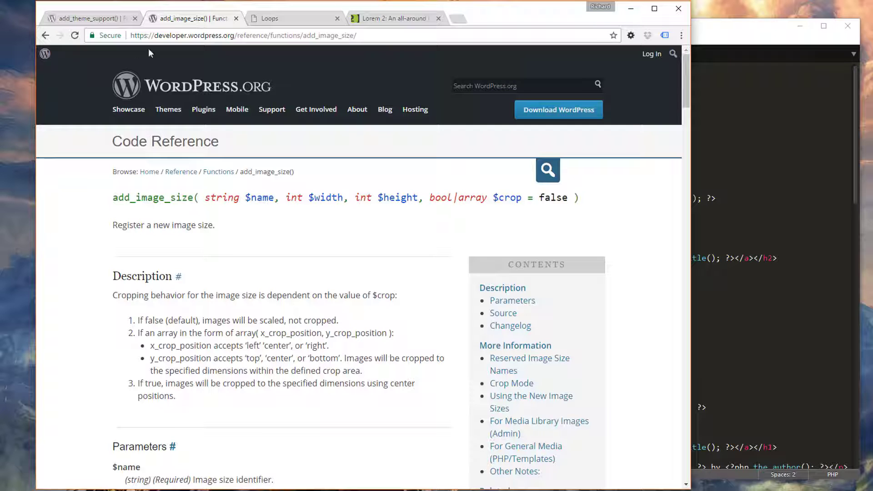
click(297, 19)
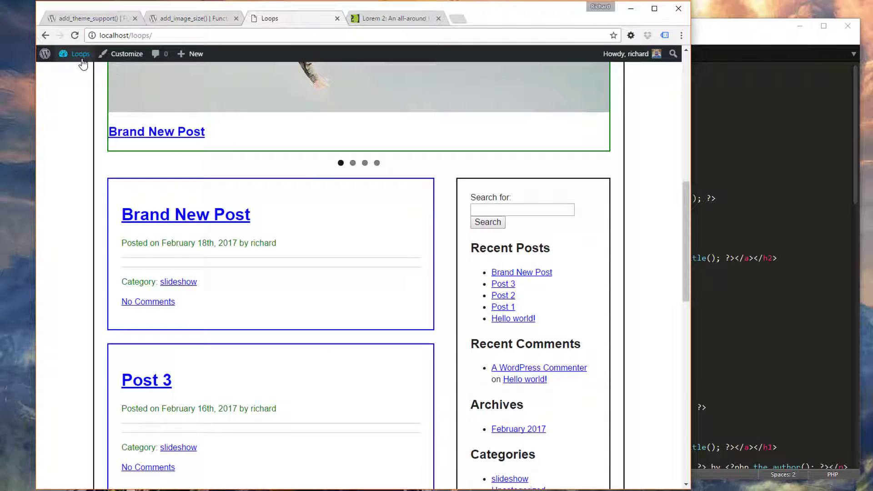
click(83, 78)
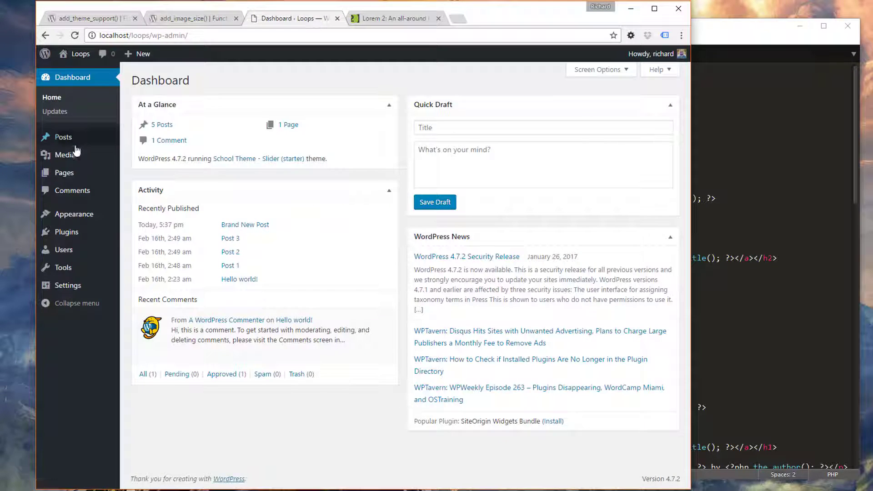
mouse_move(73, 138)
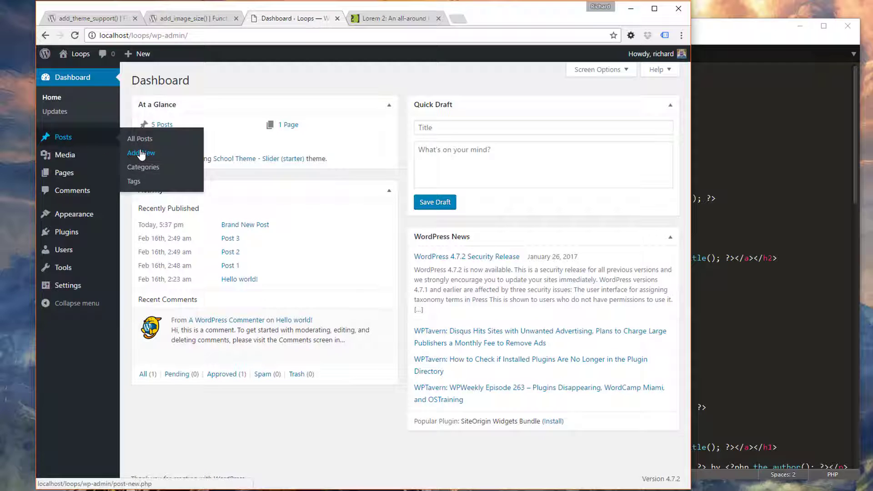
click(141, 153)
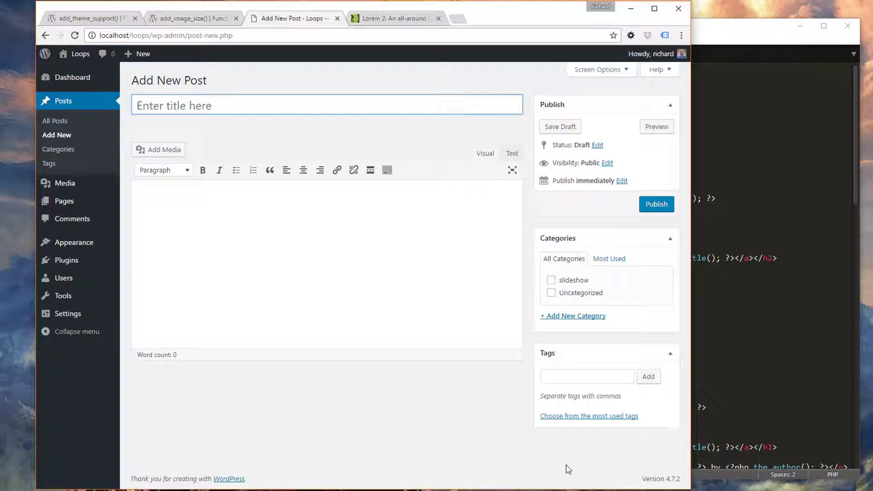
Step: In functions.php, start an add_theme_support(' call on a new line after the widgets code
click(711, 43)
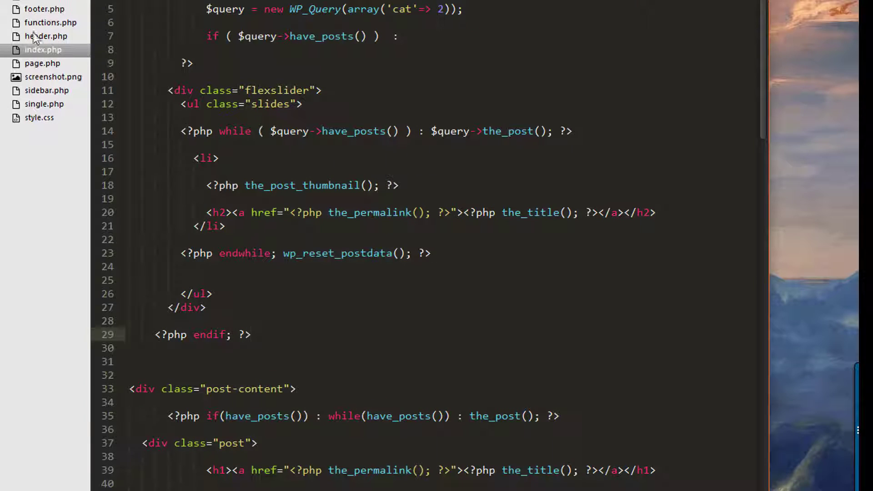
click(48, 23)
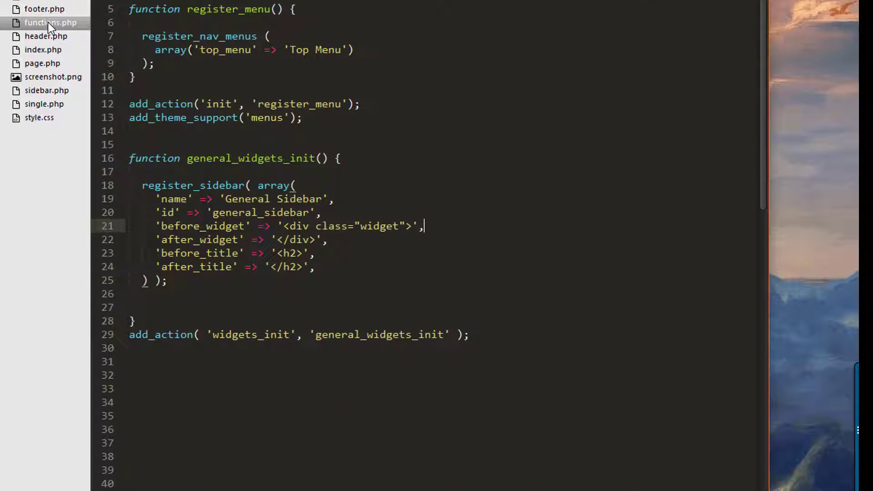
click(482, 335)
key(Return)
key(Return)
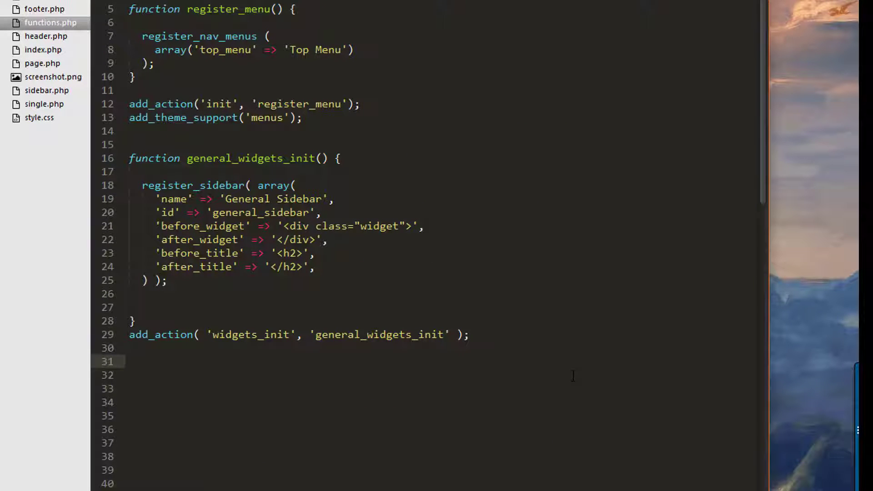
text(add_)
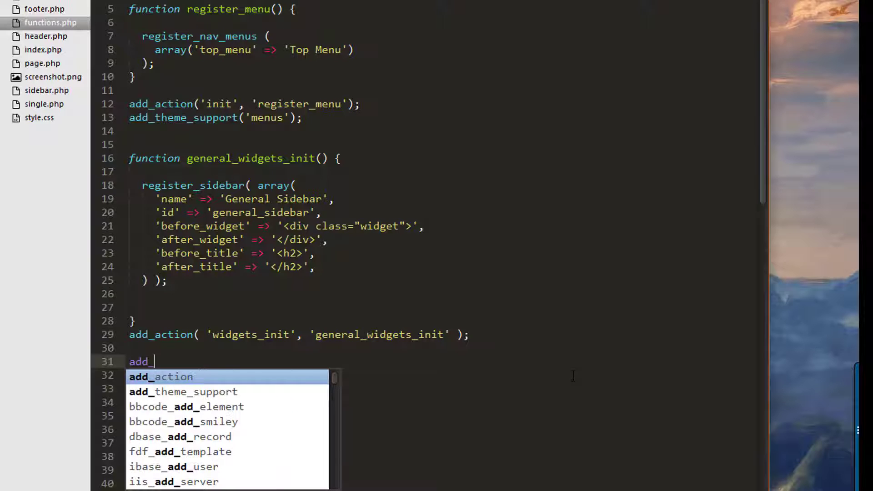
text(theme)
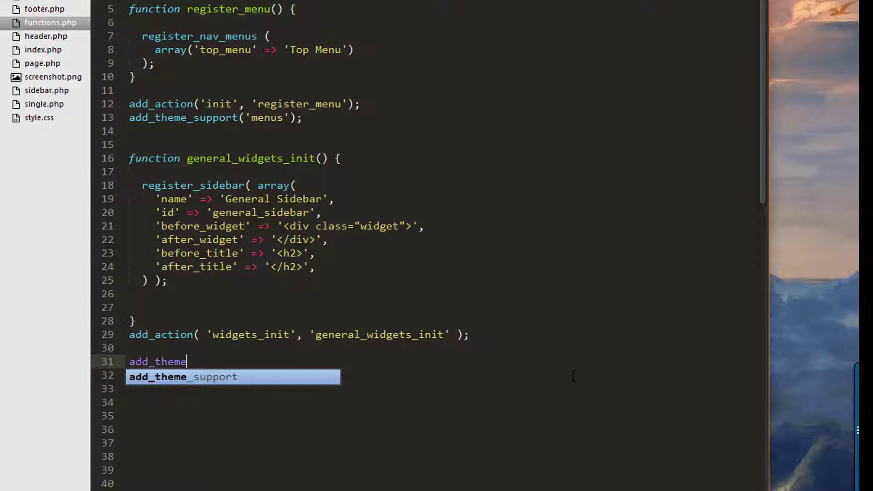
key(Return)
text(()
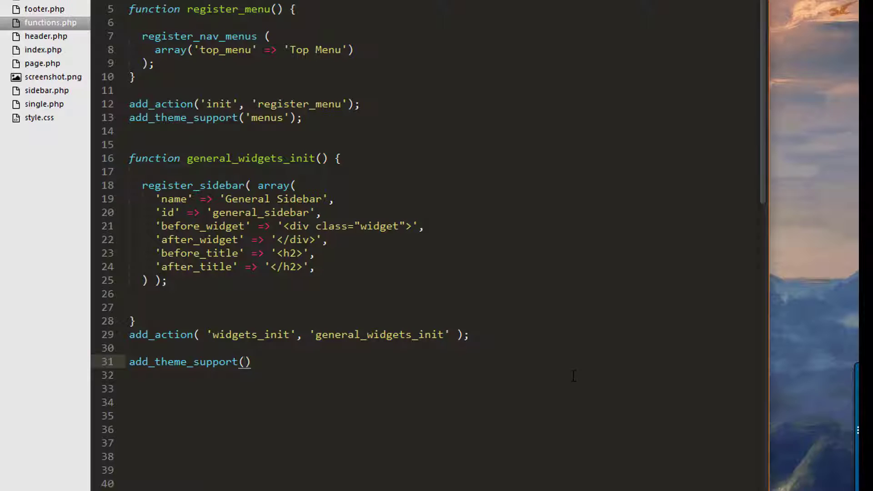
text(')
Step: Copy 'post-thumbnails' from the add_theme_support() reference page and paste it into the call
key(alt+Tab)
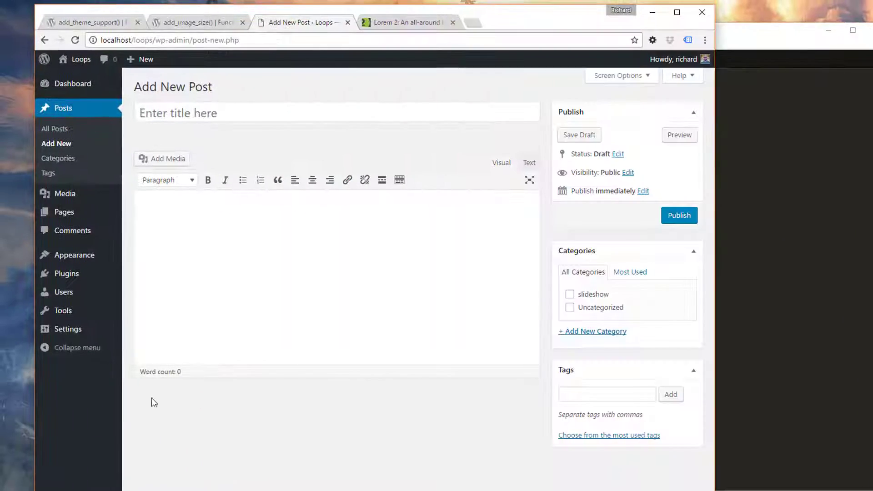
click(198, 23)
click(98, 22)
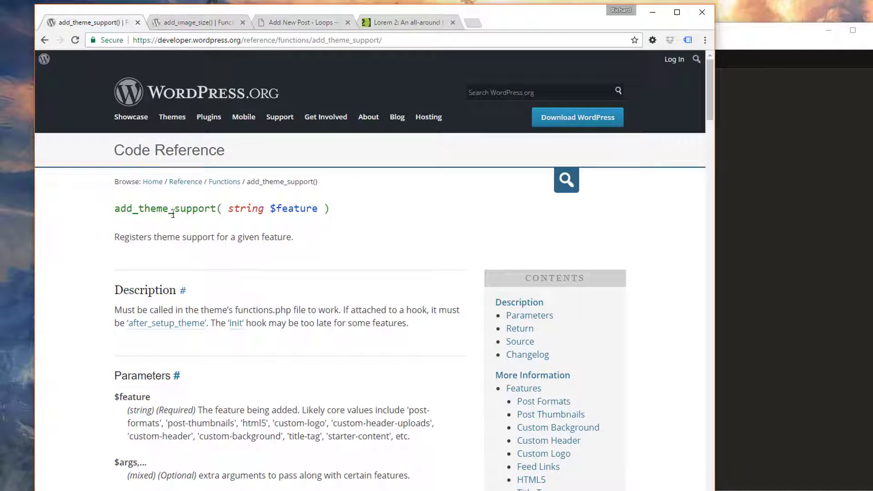
scroll(289, 273, down, 3)
scroll(289, 273, up, 4)
drag(114, 209, 210, 207)
scroll(182, 326, down, 2)
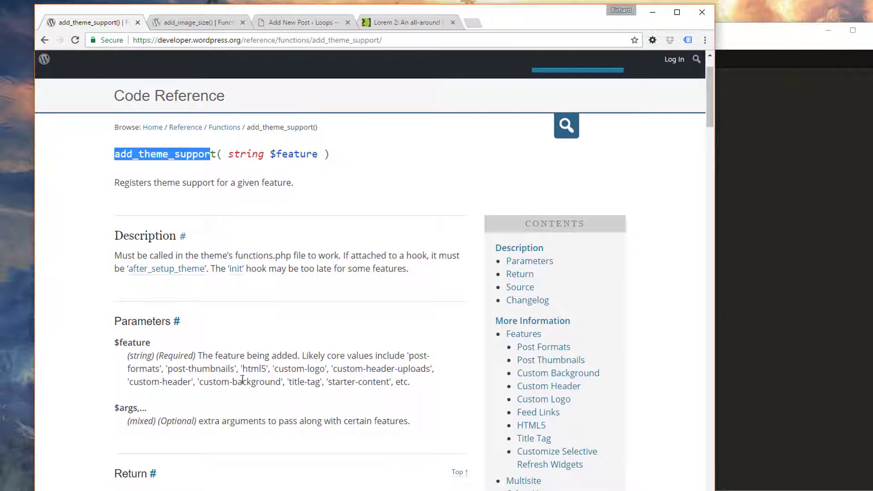
drag(166, 369, 235, 367)
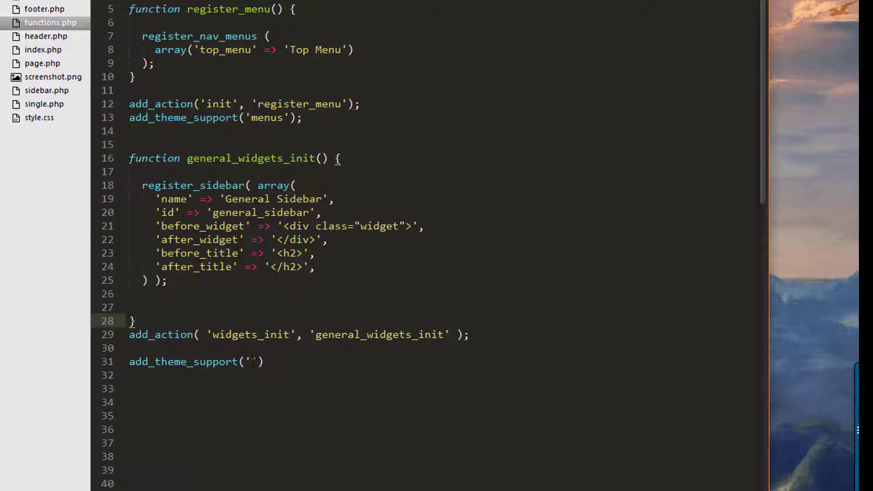
click(253, 362)
text('post-thumbnails)
key(BackSpace)
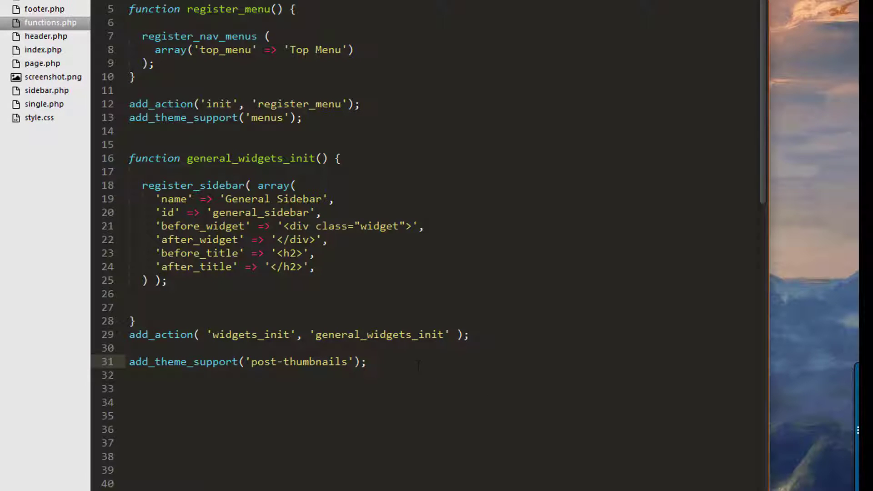
Step: Add the comment //ADD THEME SUPPORT FOR THUMBNAILS above the add_theme_support line
drag(418, 364, 132, 361)
click(130, 352)
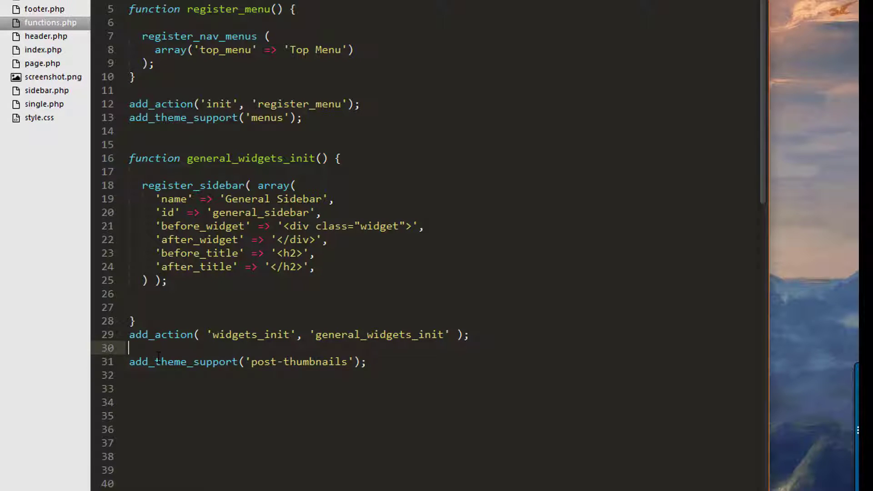
key(Return)
key(Return)
text(//ADD )
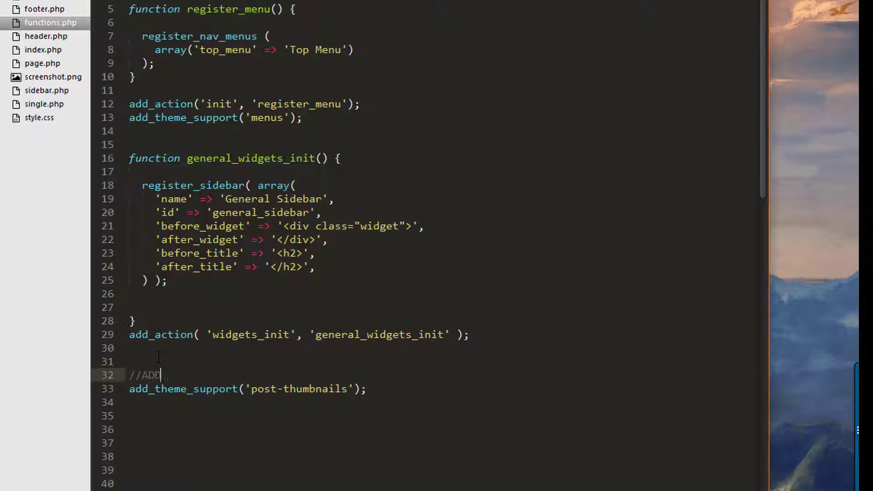
text(THEME SUPPORT F)
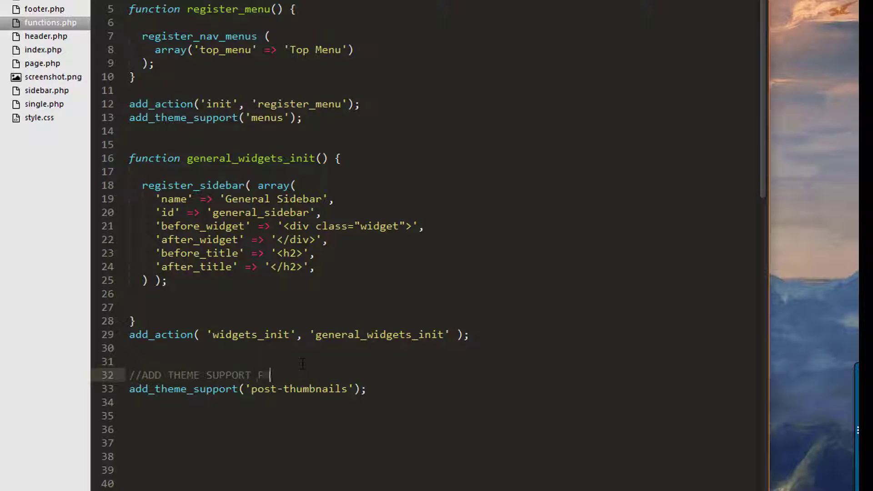
text(OR THUMBNAIS)
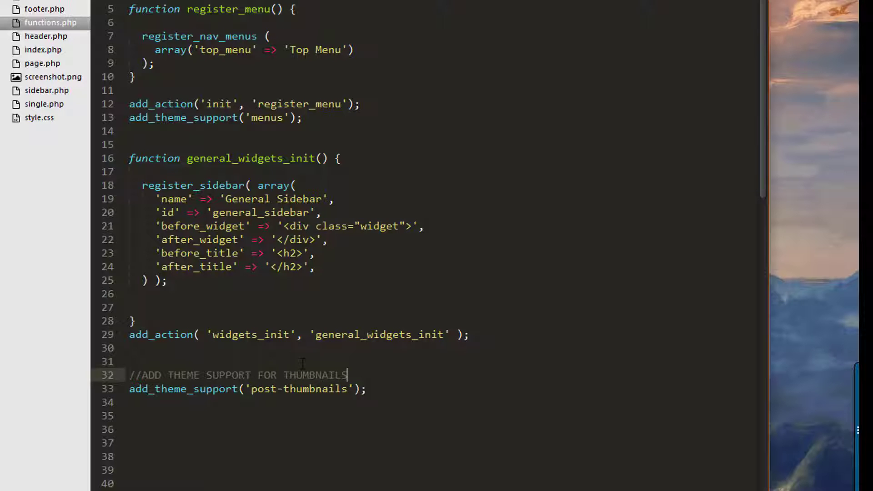
key(alt+Tab)
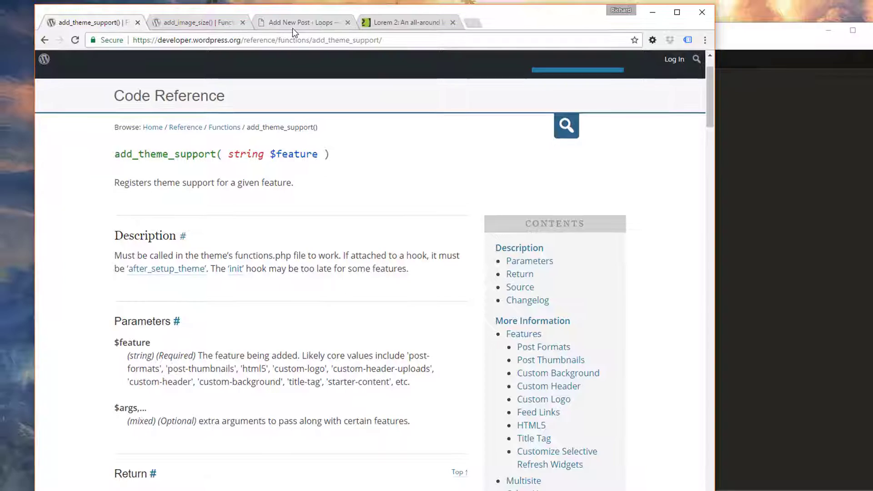
Step: Reload the Add New Post page and title the post 'A New Blog Post'
click(293, 27)
key(F5)
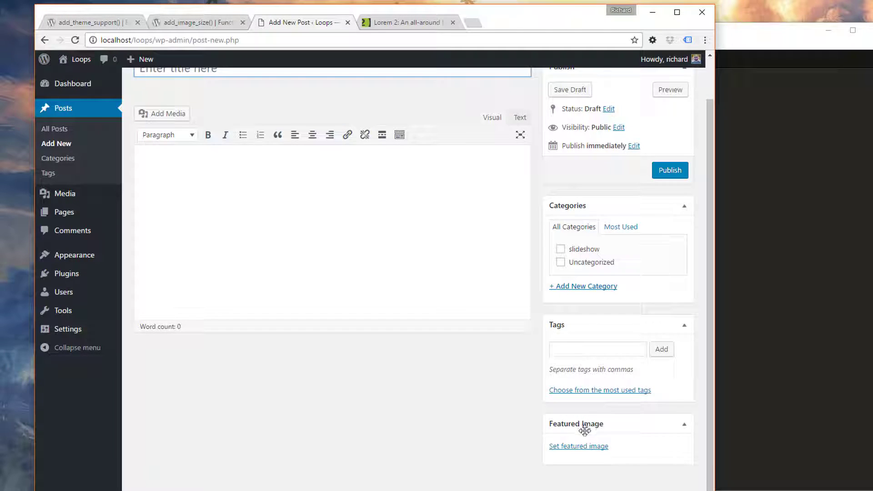
scroll(404, 337, up, 1)
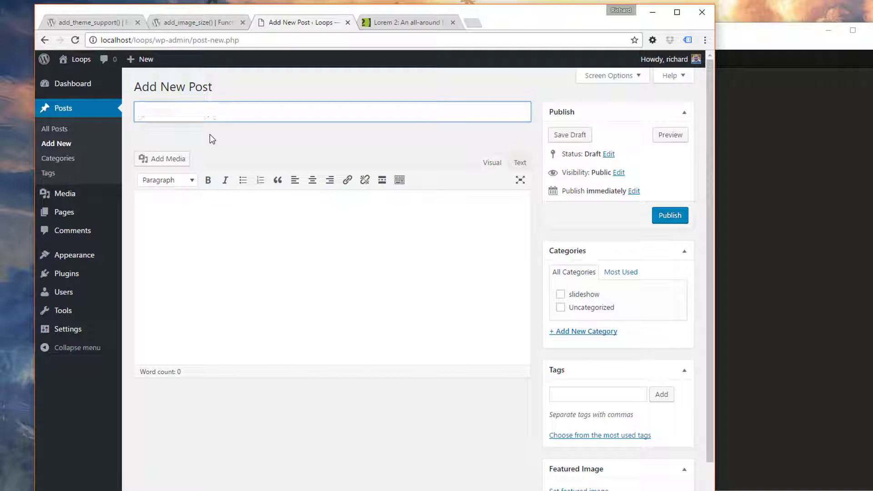
text(a)
key(BackSpace)
text(A New Blog Post)
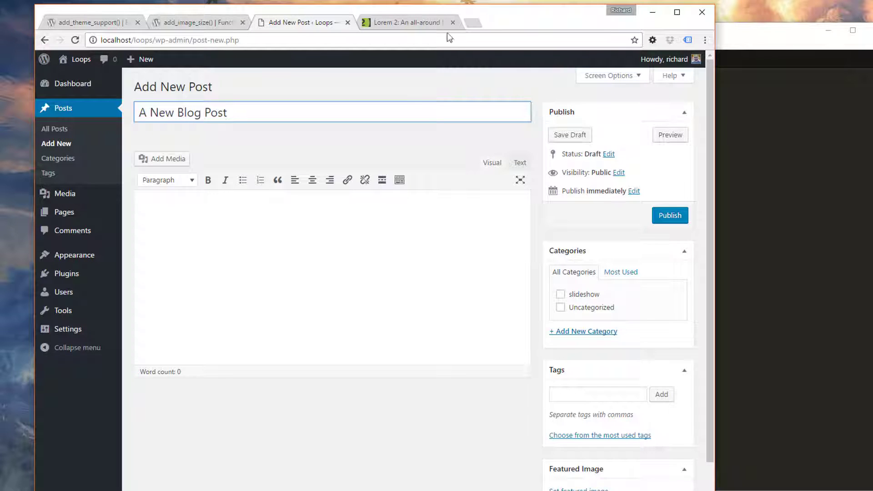
Step: Copy two Lorem ipsum paragraphs from the generator page into the post body
click(423, 23)
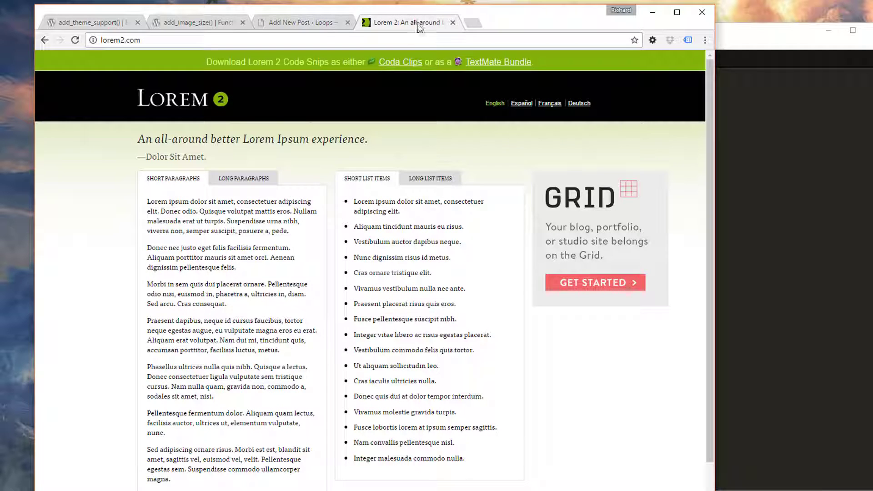
drag(236, 268, 148, 198)
key(ctrl+c)
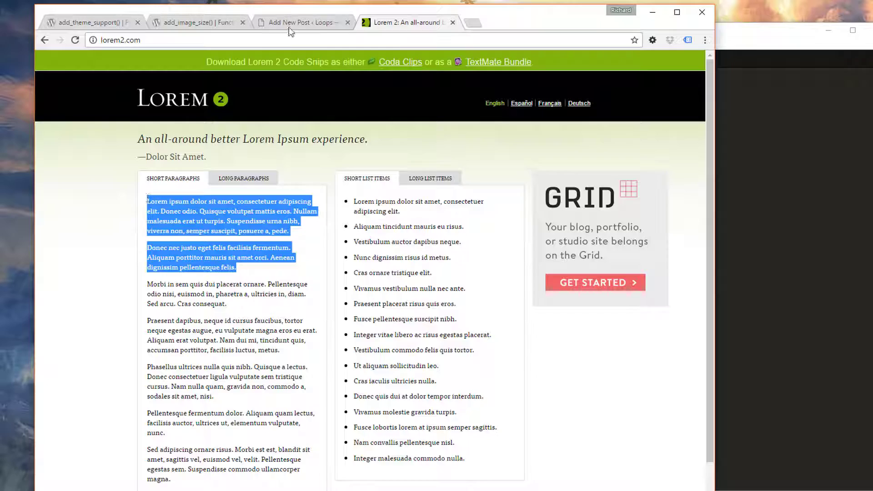
click(290, 25)
click(207, 287)
key(ctrl+v)
scroll(590, 433, down, 1)
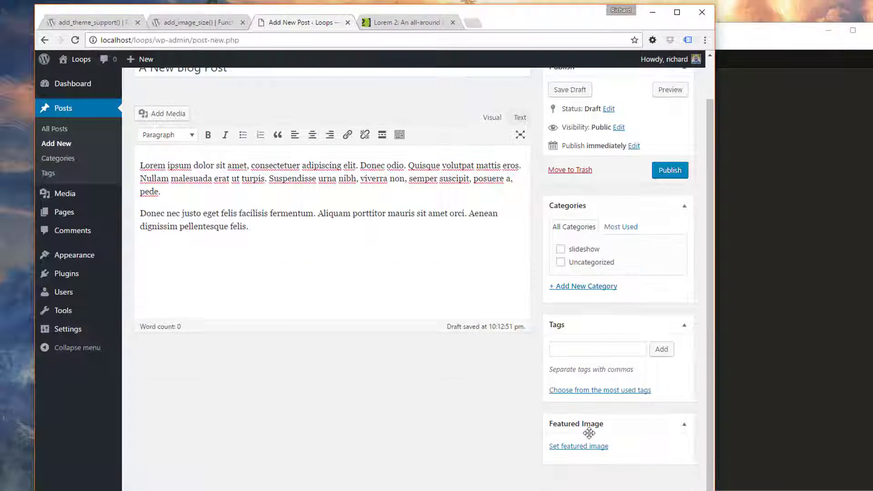
Step: Set the jumping-cats photo slide3.jpg as the post's featured image
click(580, 447)
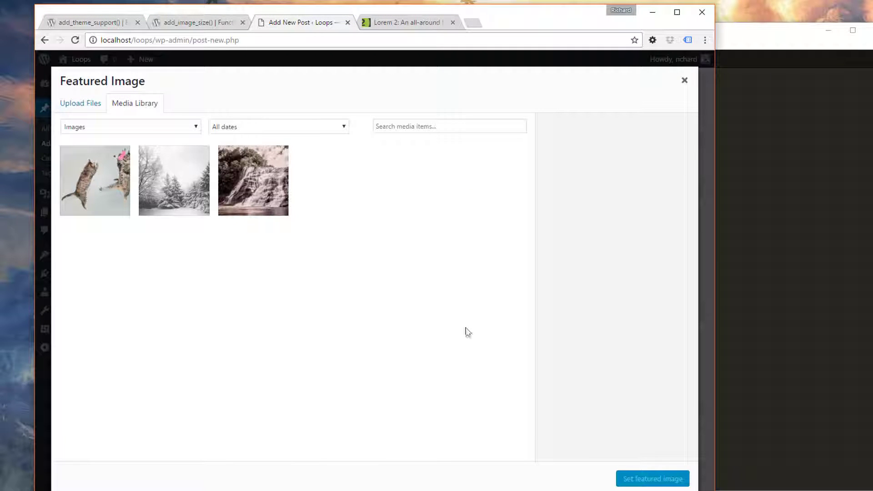
click(97, 192)
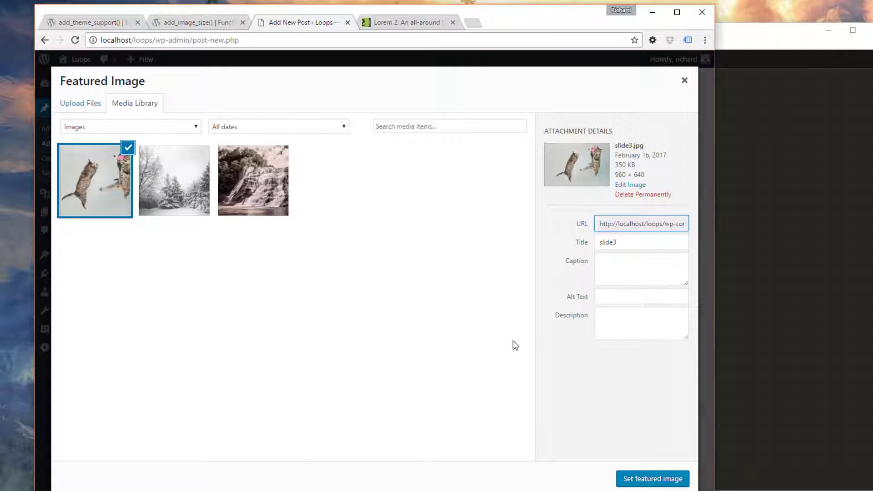
click(655, 480)
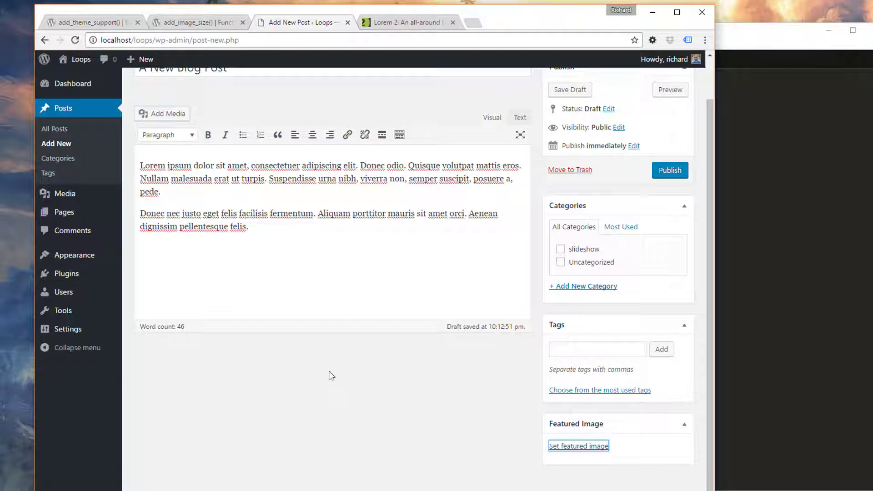
Step: Publish A New Blog Post
scroll(564, 250, down, 3)
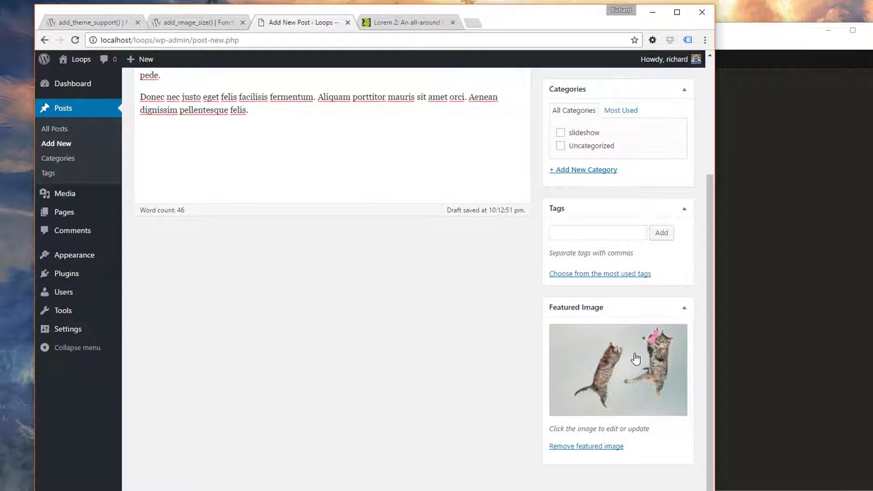
scroll(635, 358, up, 3)
click(658, 218)
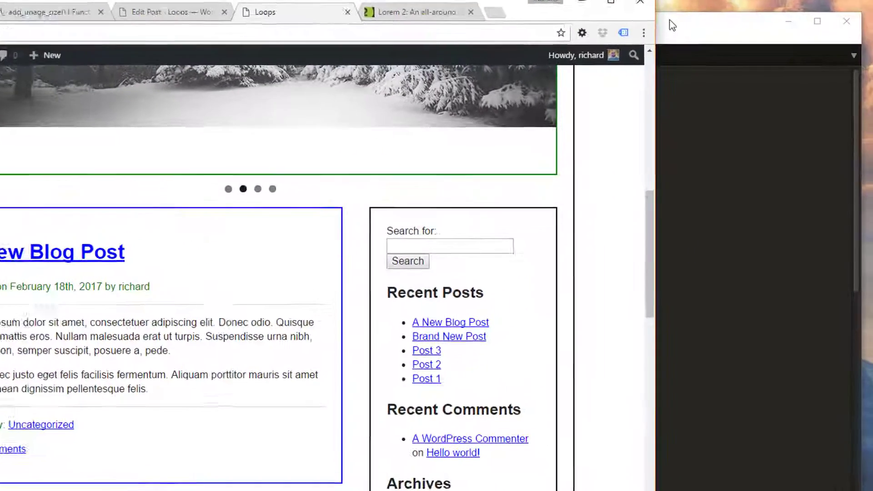
click(740, 27)
Step: Add <?php the_post_thumbnail(); ?> below the post title heading in index.php and save
click(208, 52)
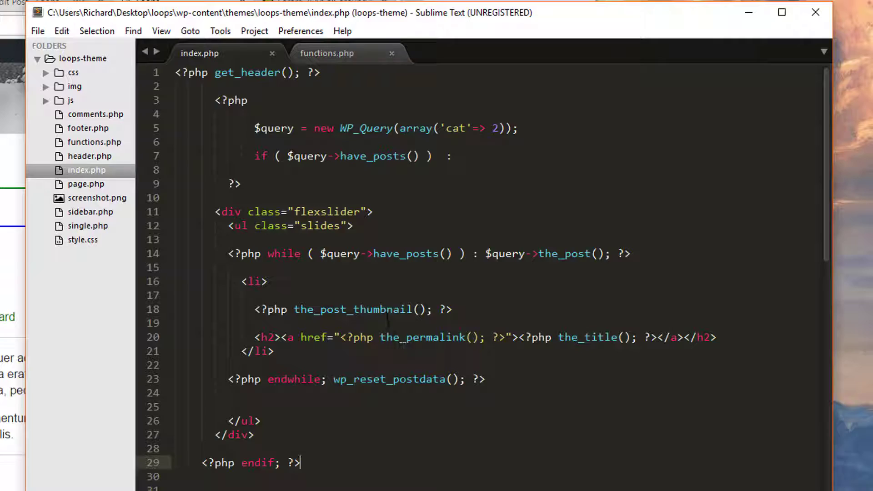
scroll(388, 321, down, 8)
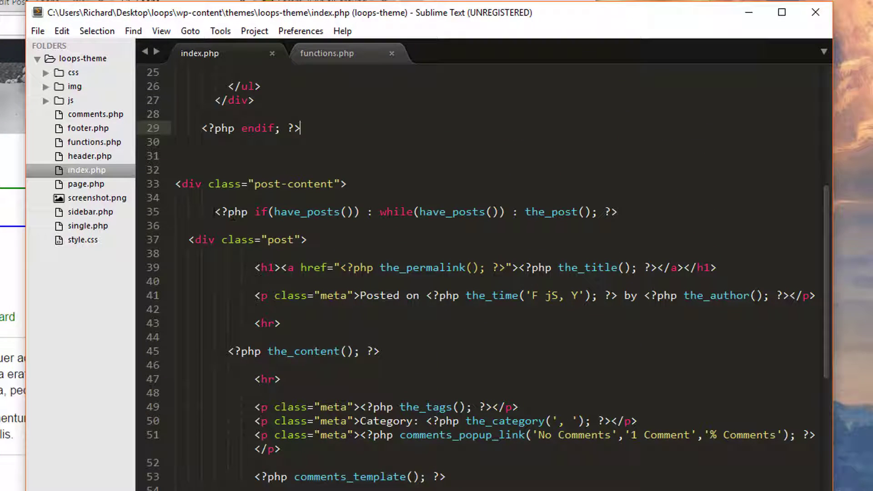
drag(215, 212, 626, 209)
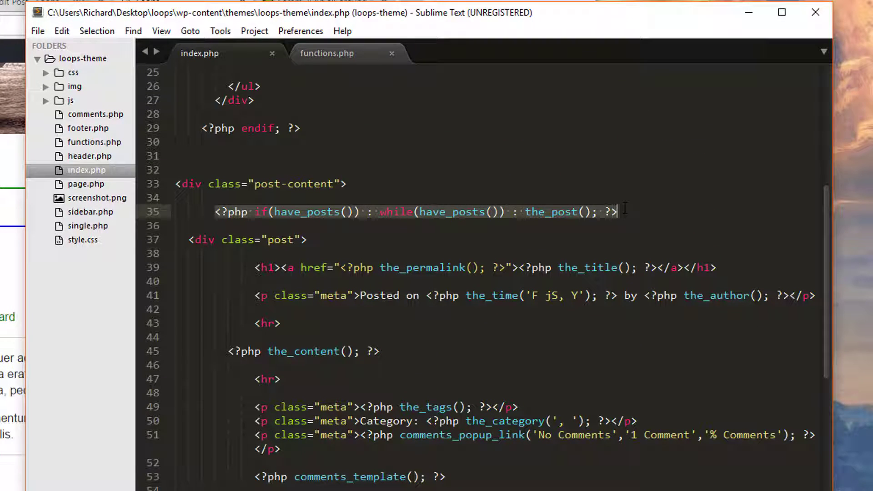
click(338, 241)
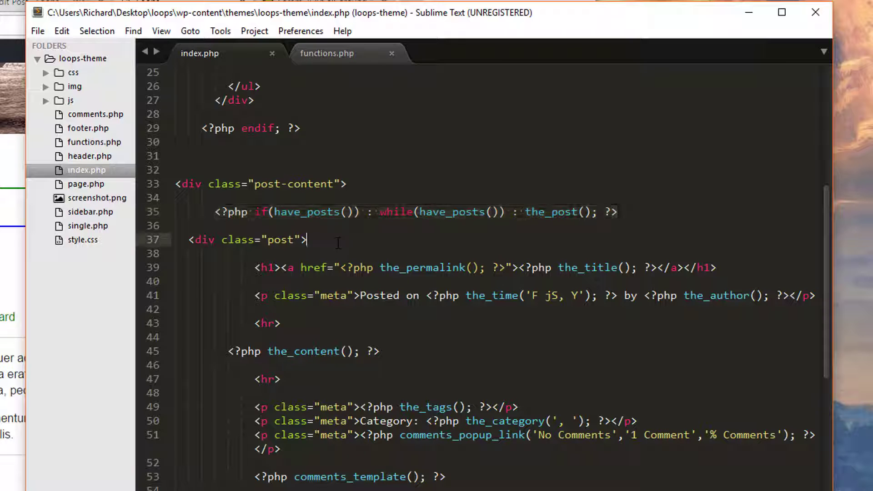
click(737, 272)
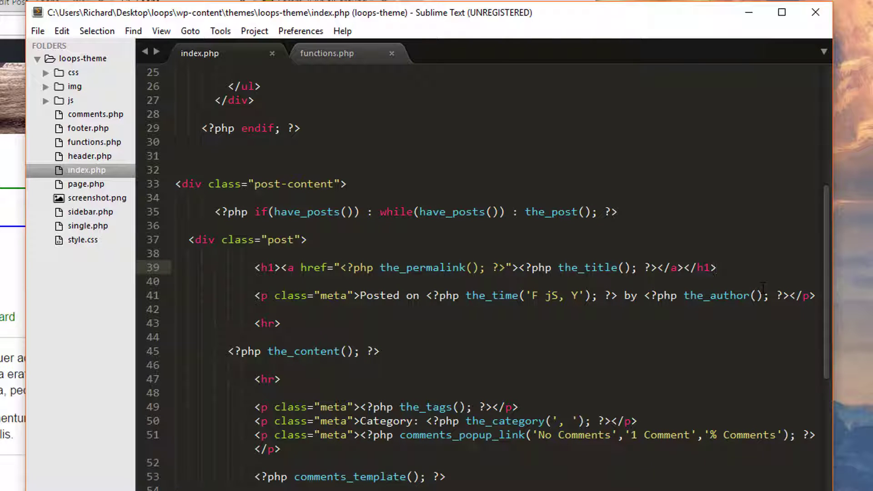
key(Return)
key(Return)
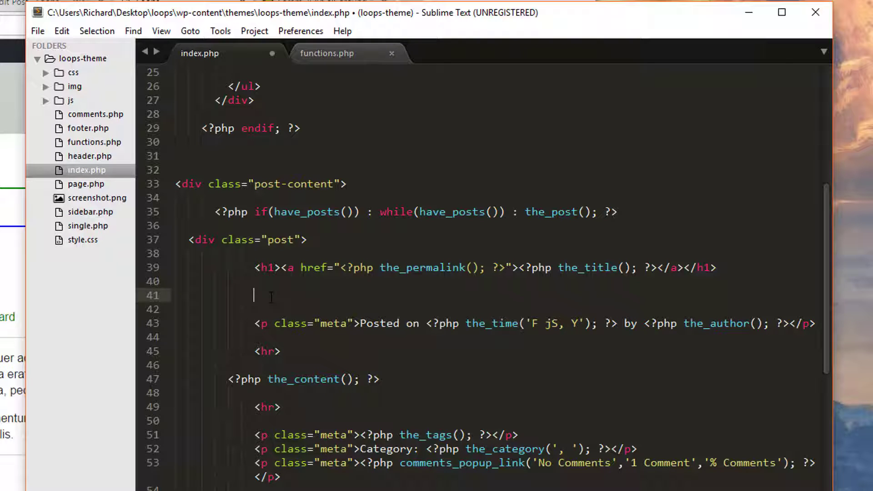
text(<)
text(?php ?>)
text( the_p)
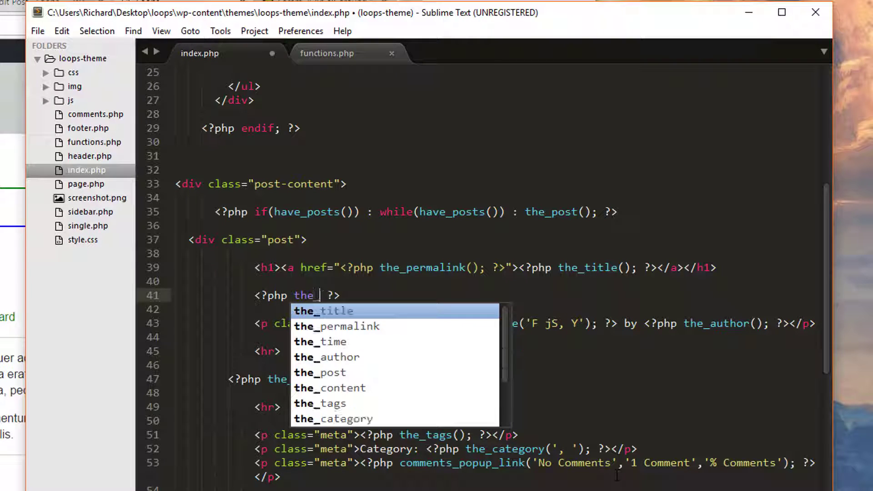
text(ost_)
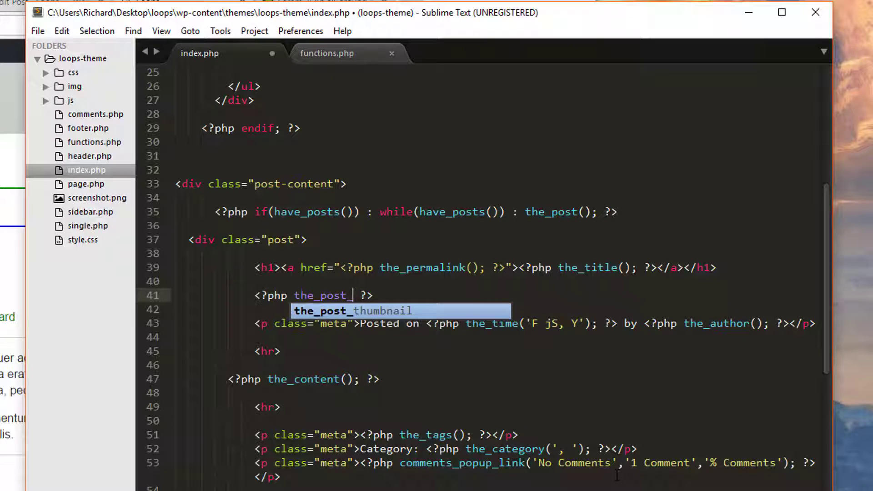
key(Tab)
text(()
text();)
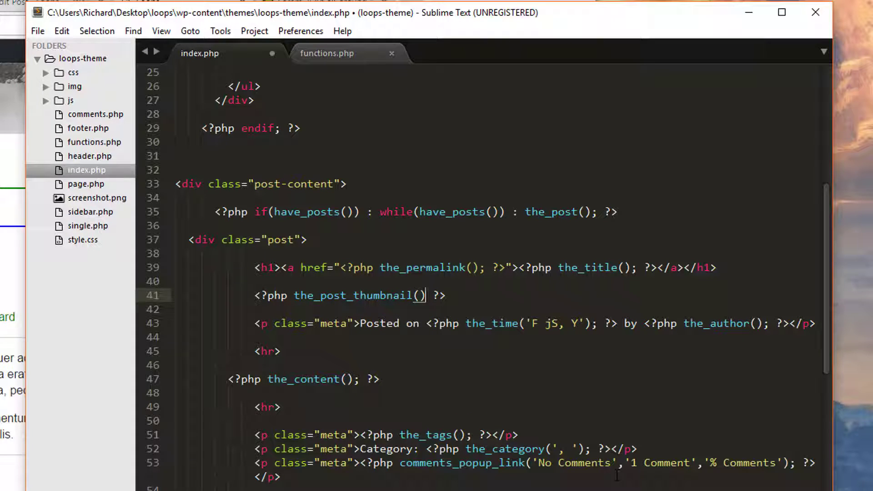
key(ctrl+s)
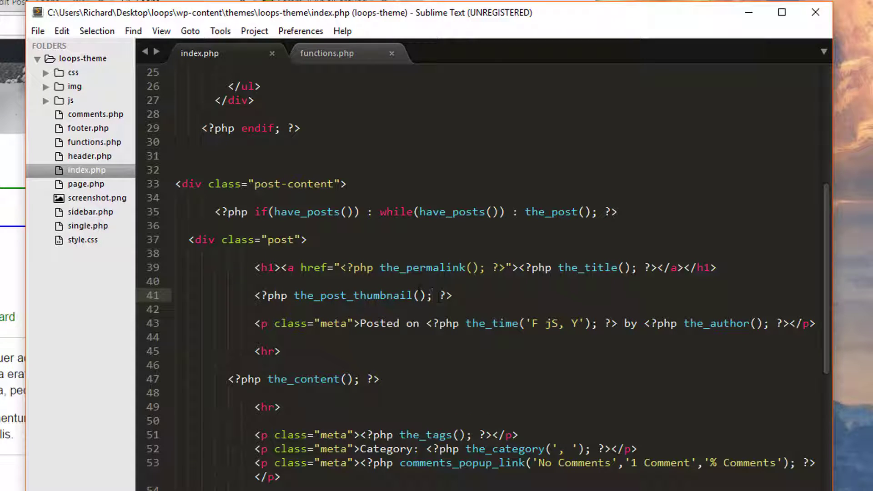
Step: Reload the Loops home page and scroll to check the full-size cat image
key(alt+Tab)
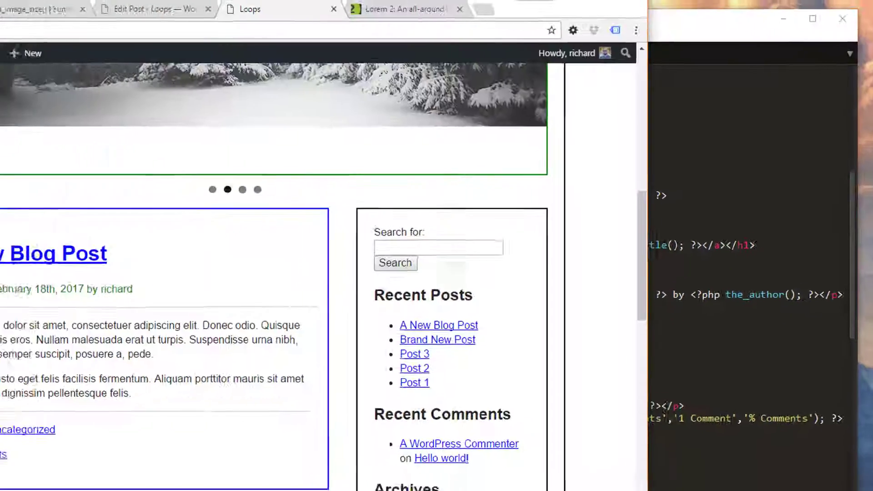
key(F5)
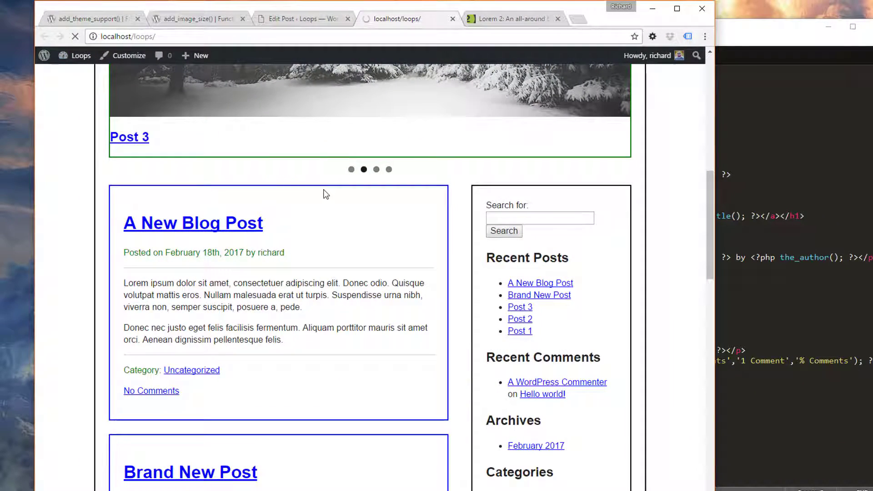
scroll(330, 340, down, 6)
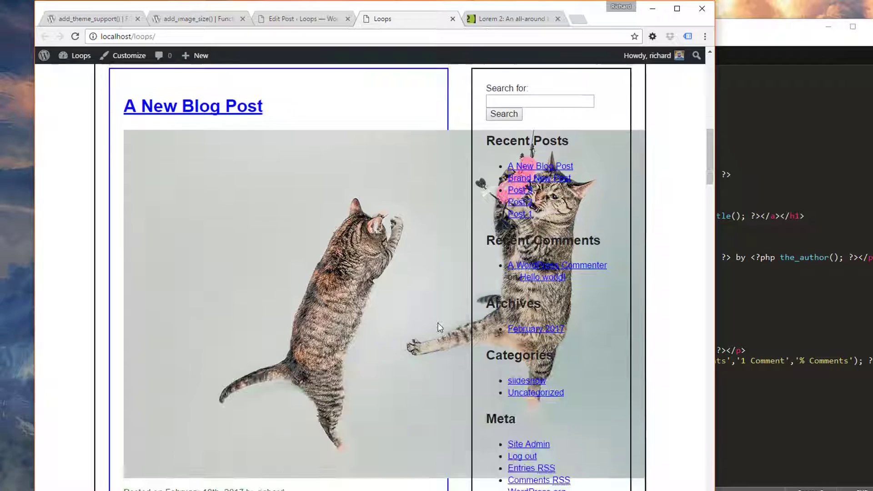
scroll(324, 304, up, 4)
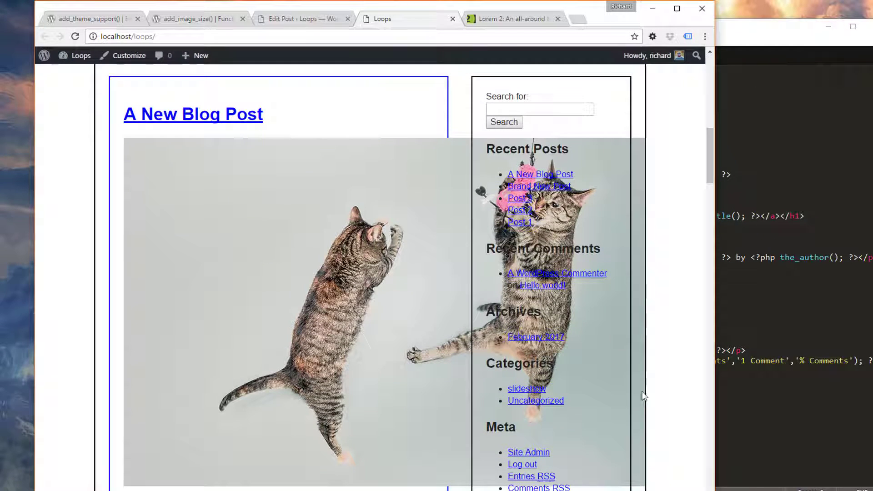
scroll(337, 286, down, 1)
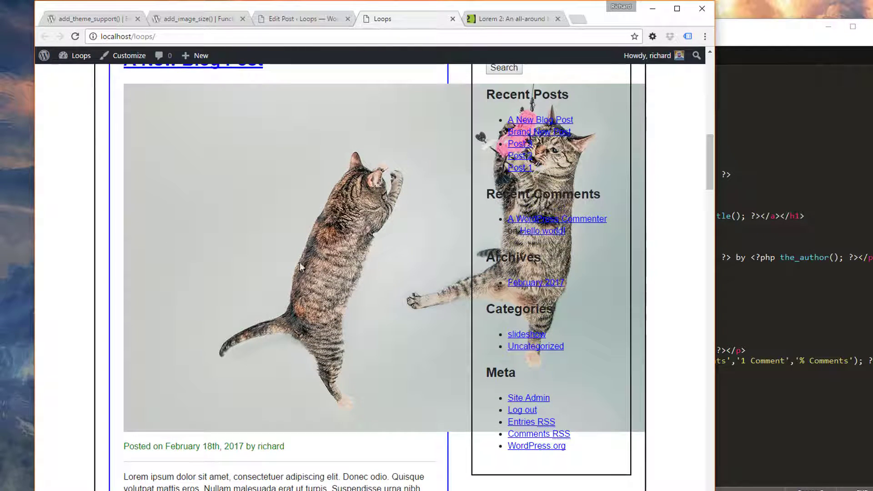
scroll(222, 233, up, 2)
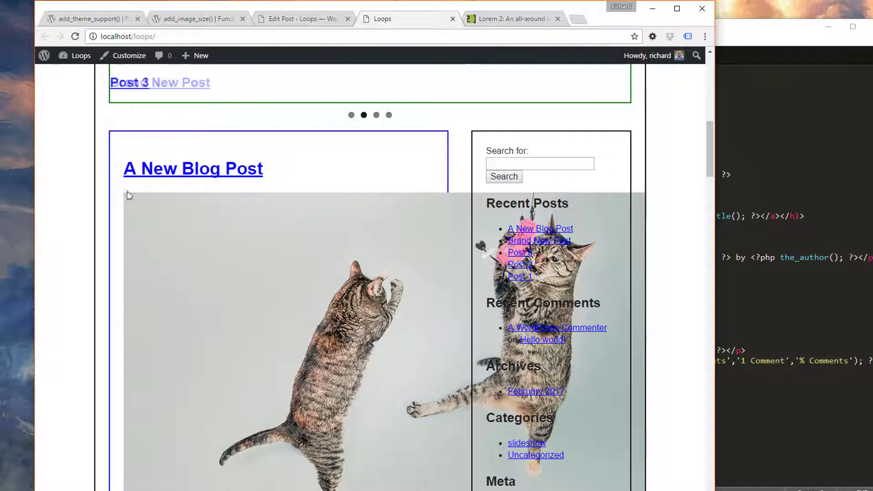
Step: On a new functions.php line, begin add_image_size( with the name 'blog-post', checking the $name parameter
click(780, 129)
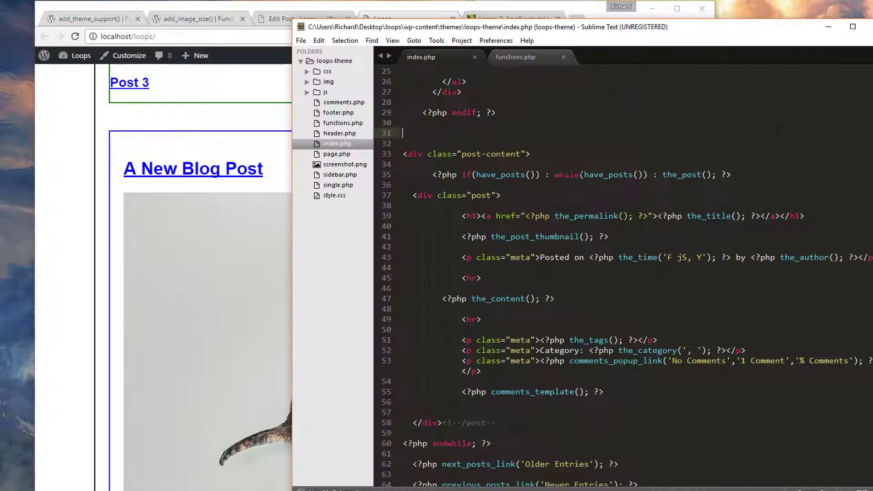
click(517, 58)
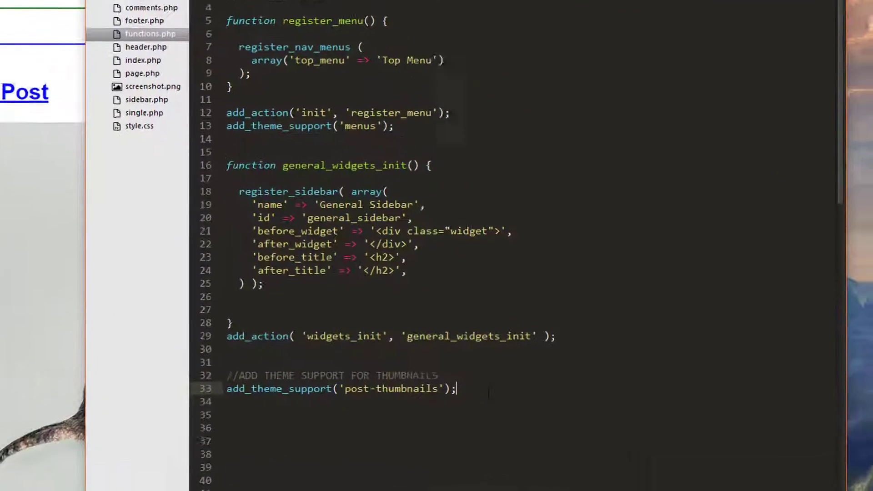
key(Return)
key(Return)
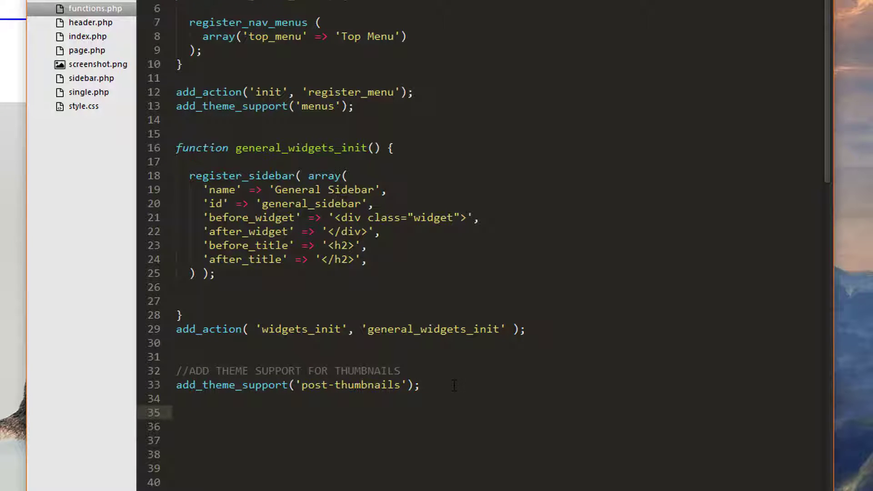
text(add)
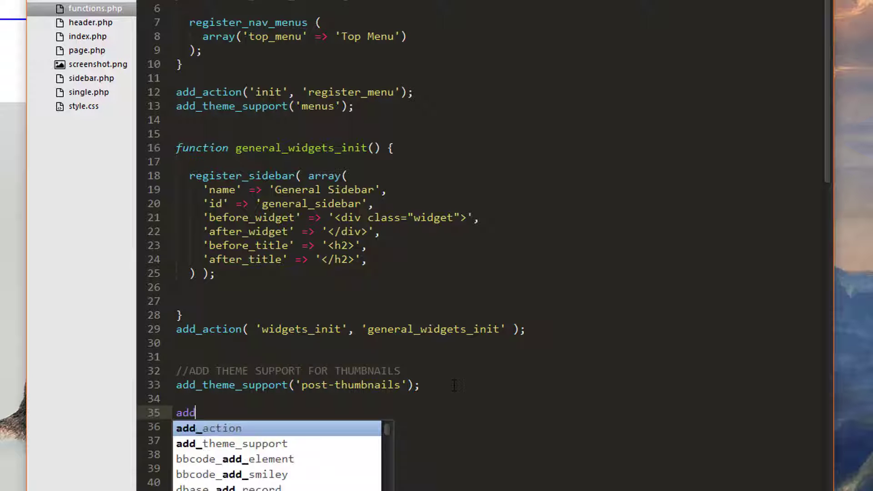
text(_image_)
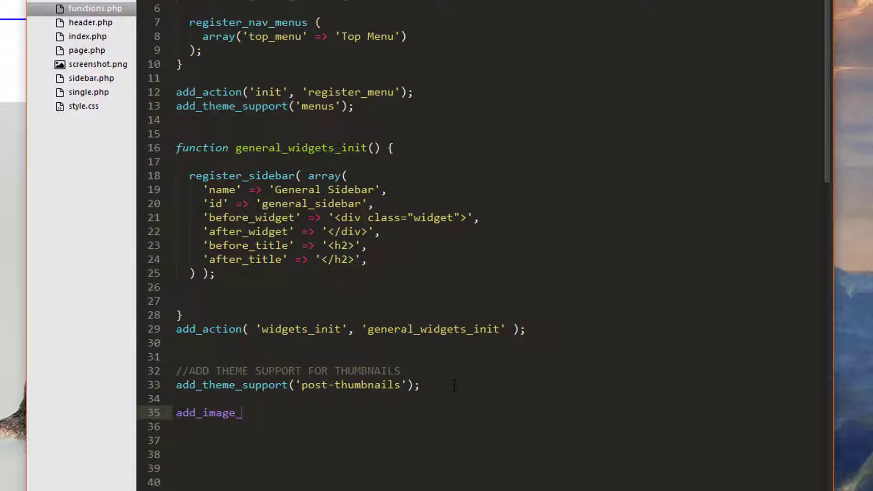
text(size()
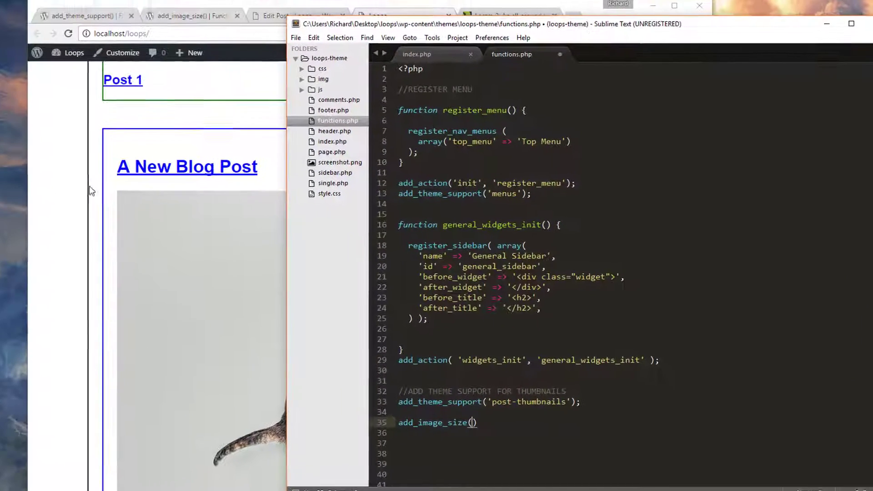
click(127, 137)
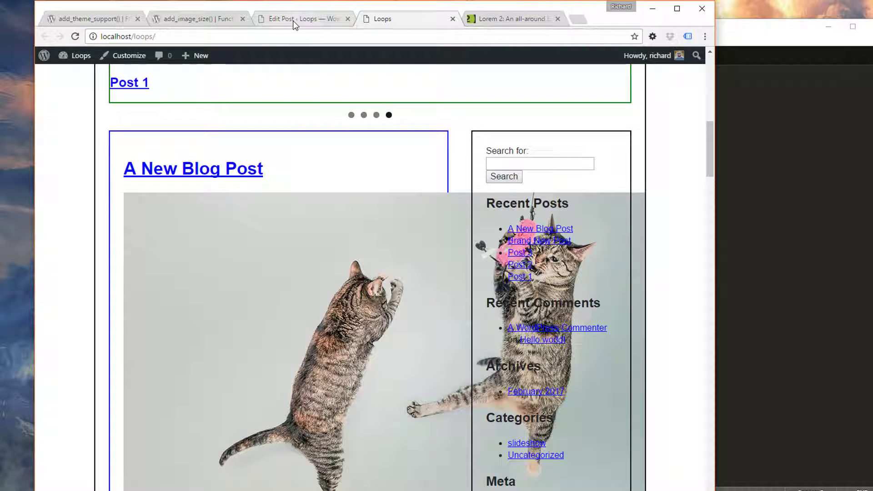
click(227, 20)
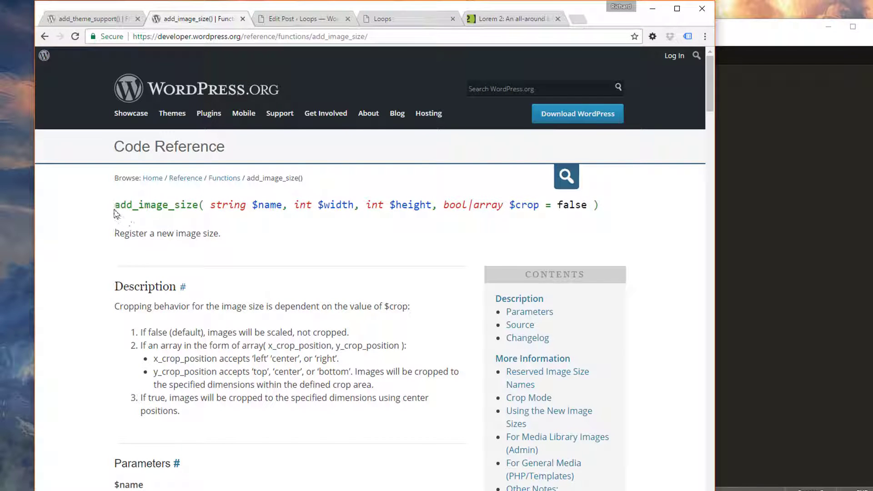
mouse_move(282, 205)
mouse_down()
mouse_move(211, 204)
mouse_move(282, 205)
mouse_move(235, 205)
mouse_up()
key(alt+Tab)
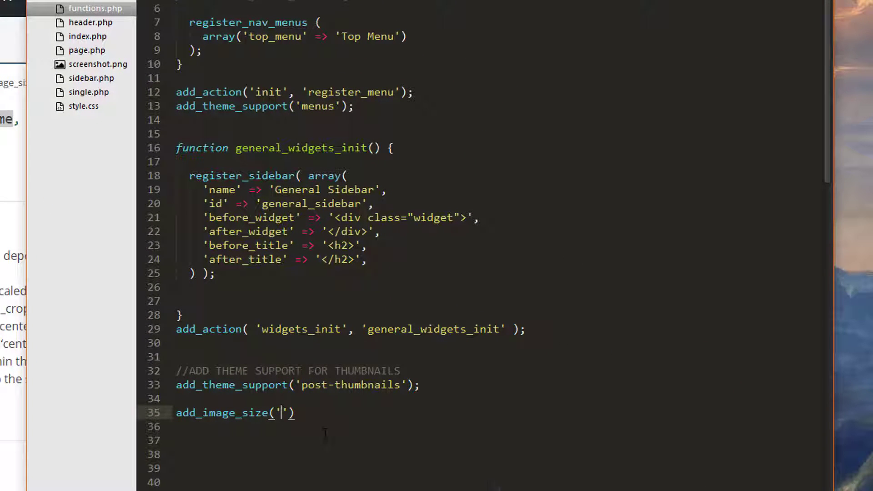
text(blog)
key(Escape)
text(-post)
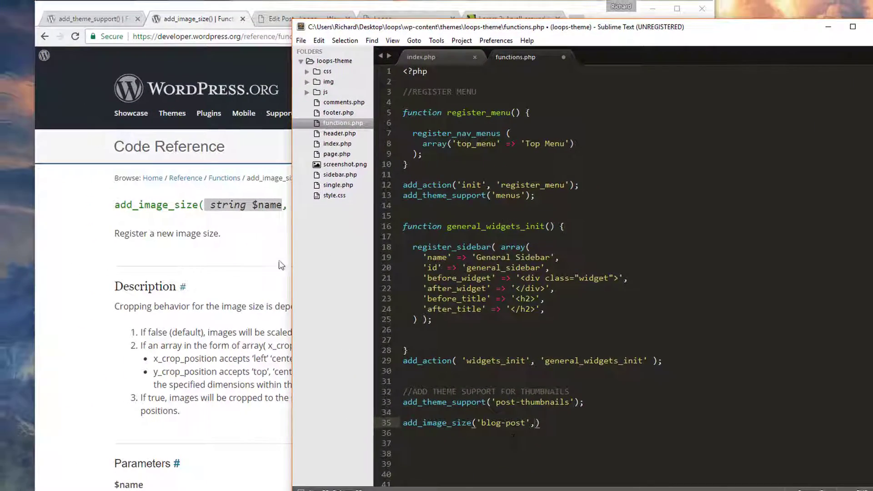
Step: Add the width 250 after 'blog-post', checking the $width and $height parameters
click(281, 264)
drag(295, 206, 354, 206)
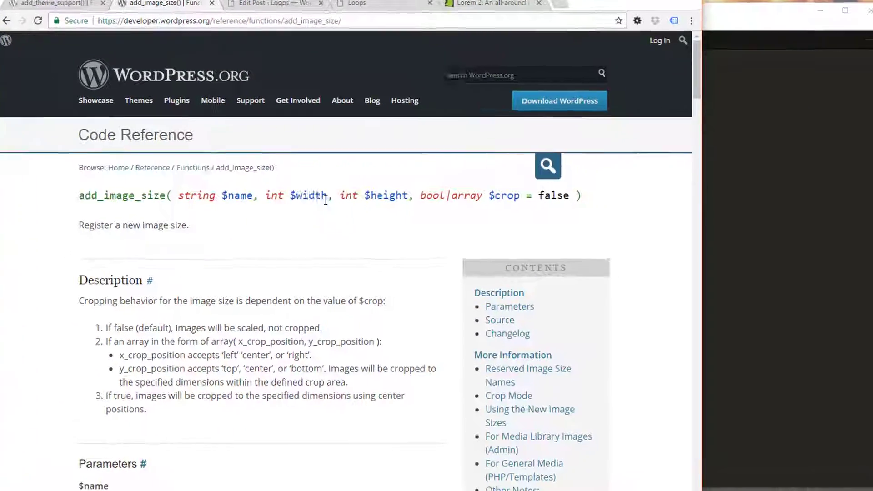
click(774, 227)
click(357, 413)
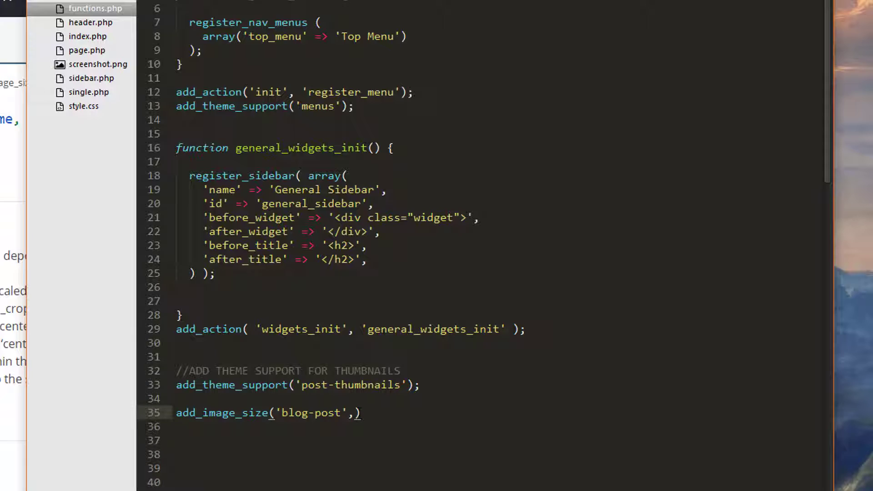
text(250,)
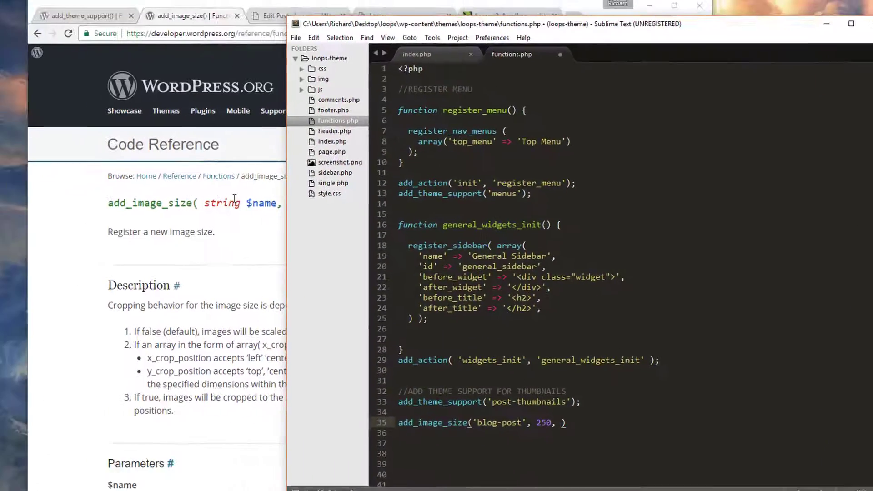
click(234, 199)
drag(417, 203, 490, 203)
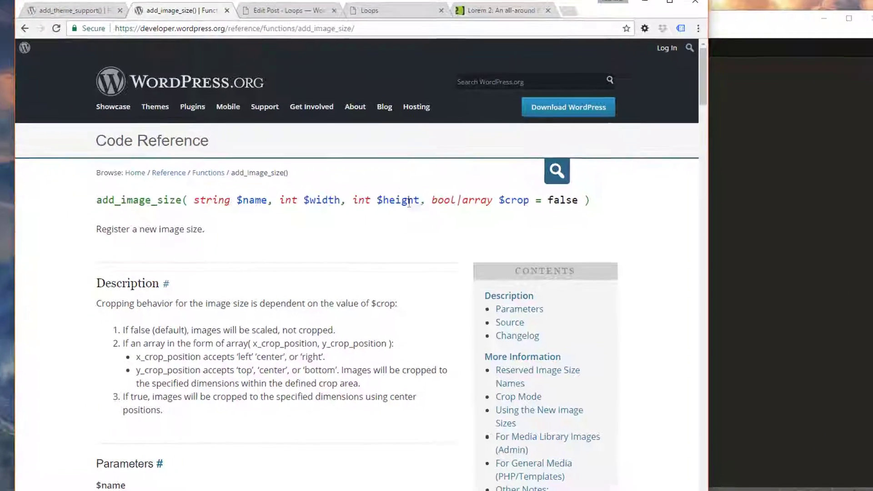
click(399, 342)
click(424, 415)
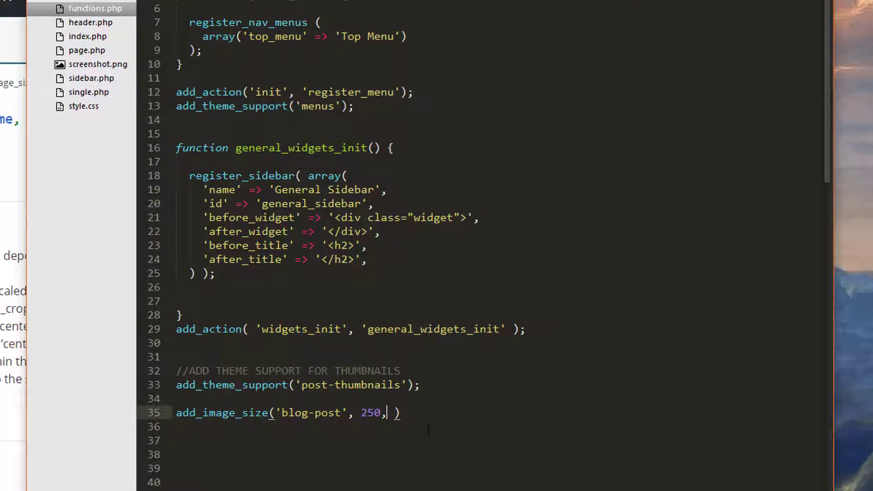
Step: Enter the height 250 and read the optional $crop parameter documentation
text(250)
click(136, 196)
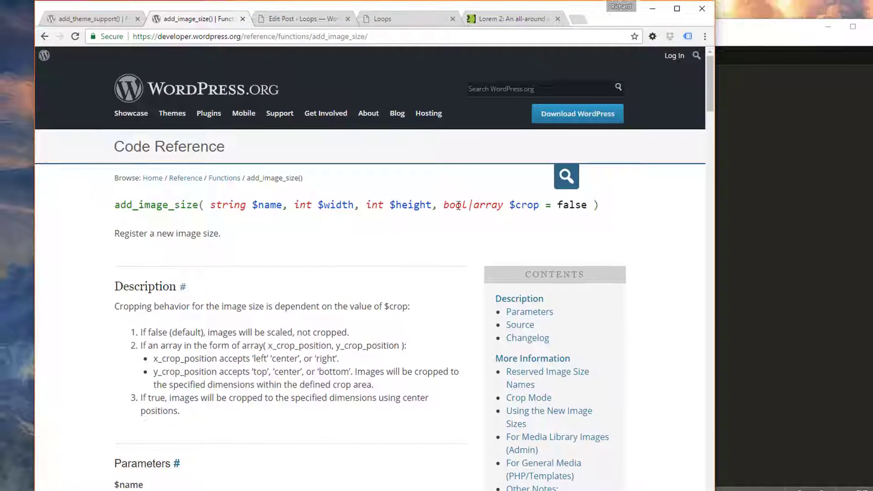
drag(441, 204, 588, 206)
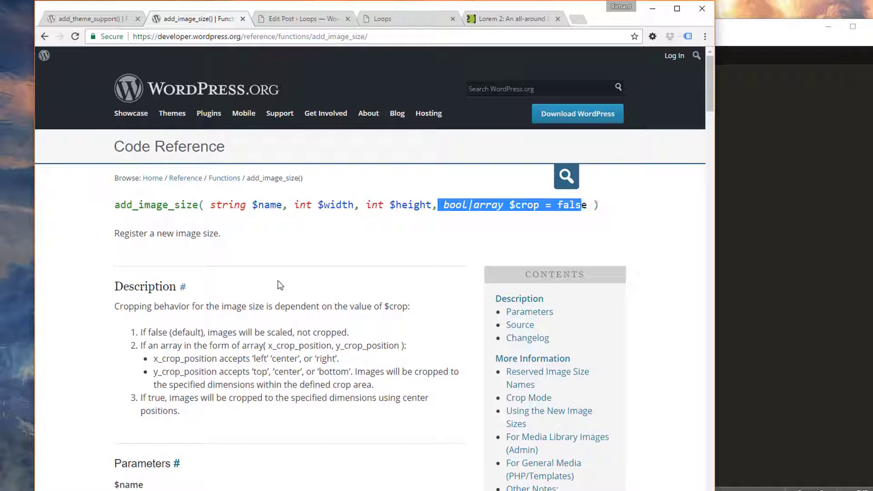
scroll(279, 286, down, 6)
drag(202, 372, 114, 337)
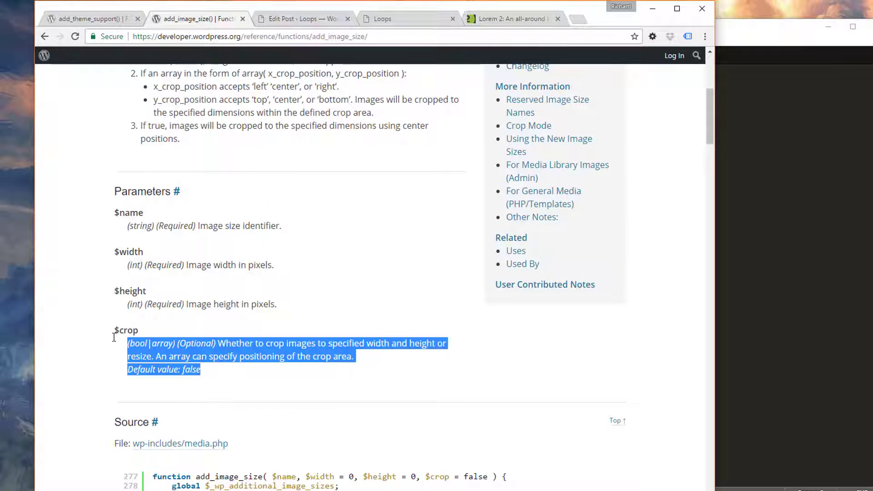
click(129, 330)
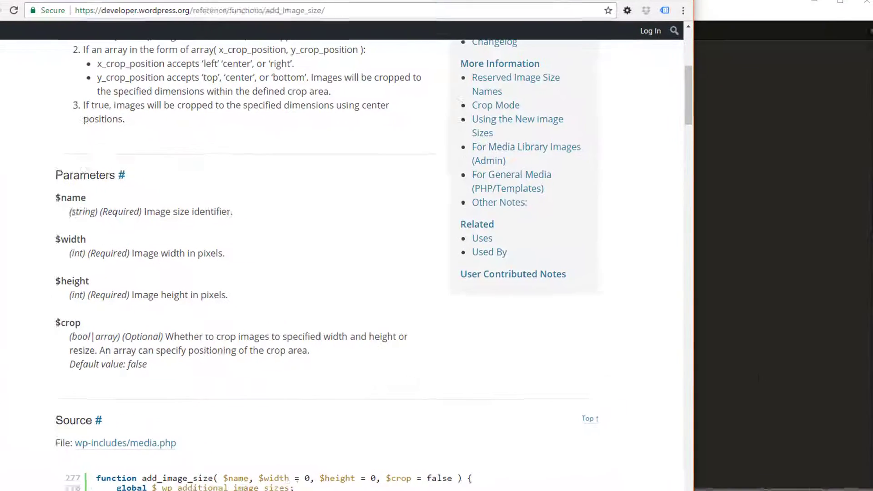
Step: Add true as the crop argument, completing add_image_size('blog-post', 250, 250, true );
key(alt+Tab)
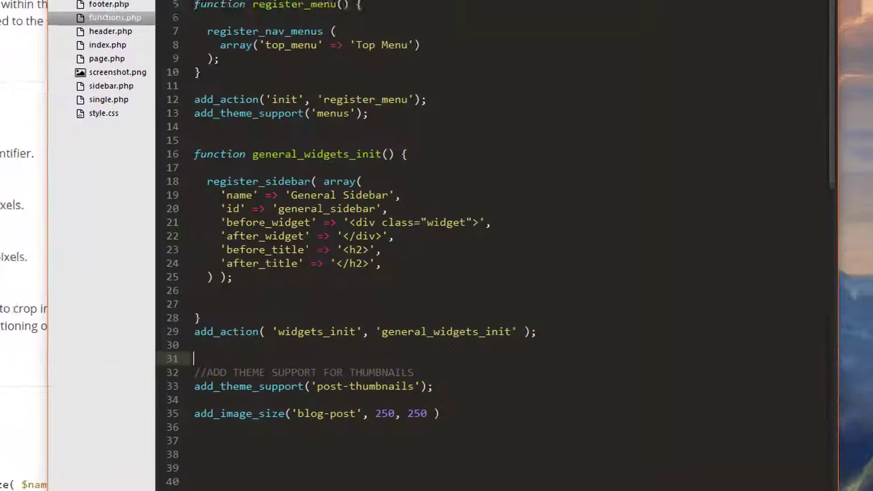
click(573, 421)
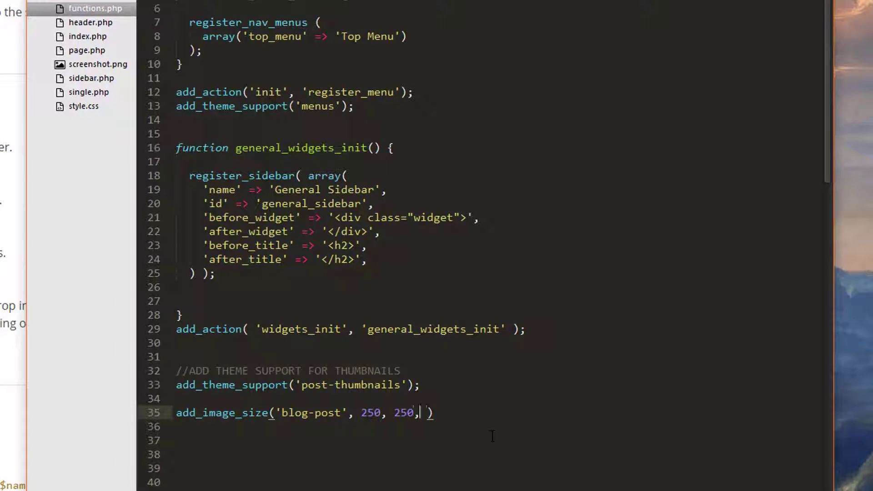
text(true)
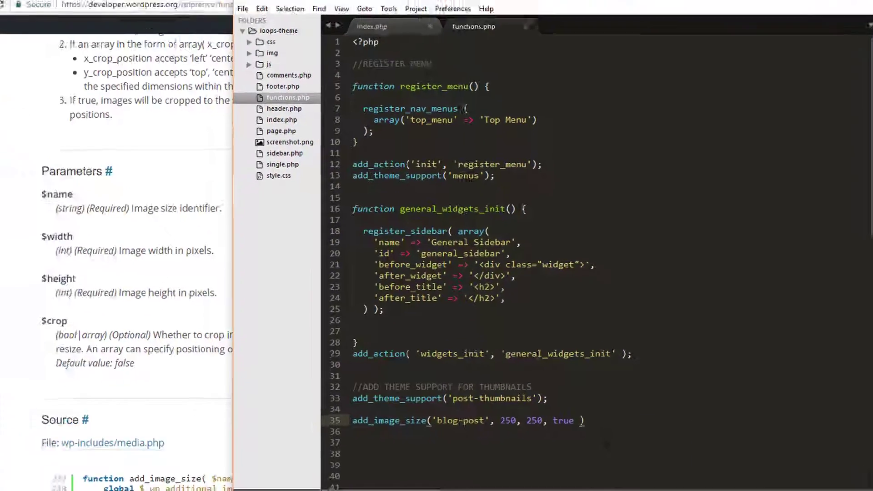
key(alt+Tab)
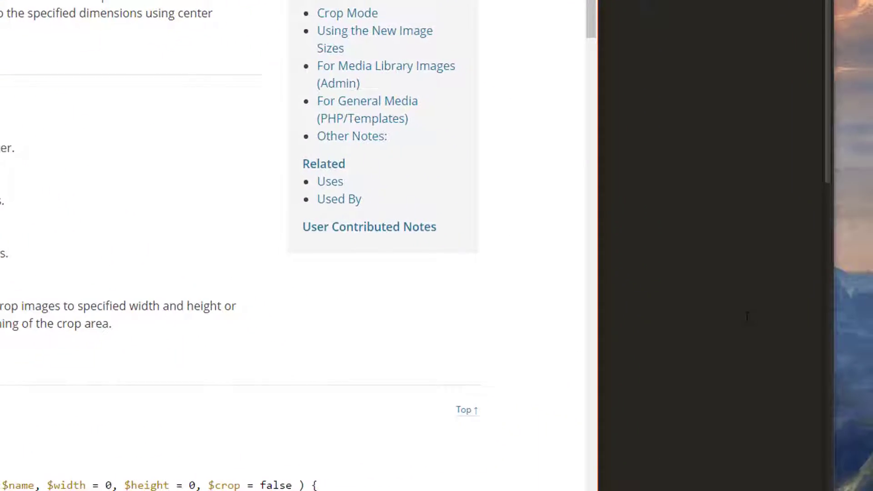
click(806, 352)
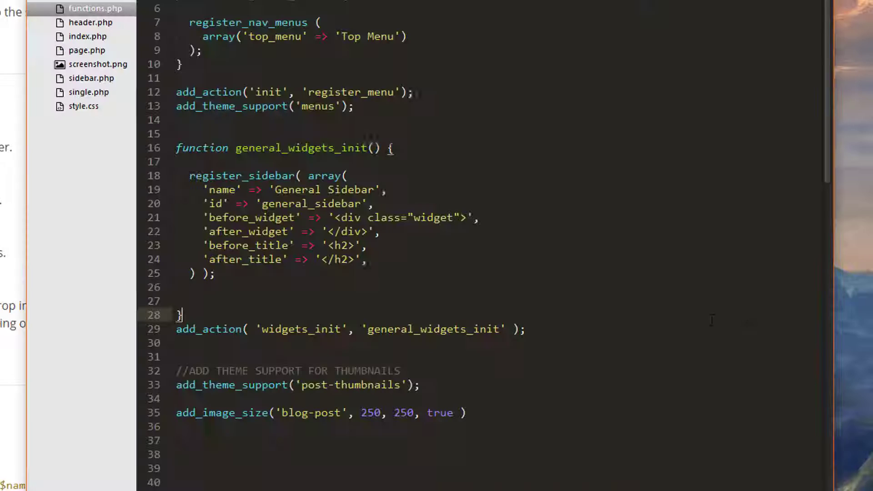
click(475, 413)
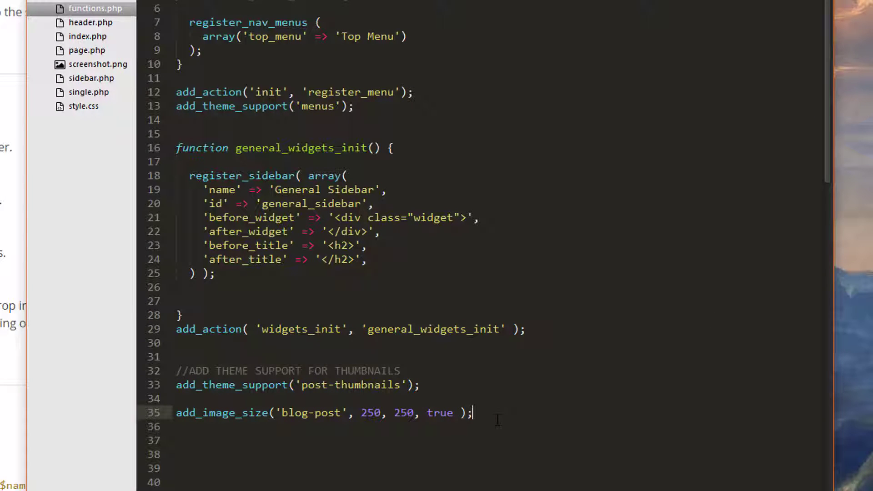
key(alt+Tab)
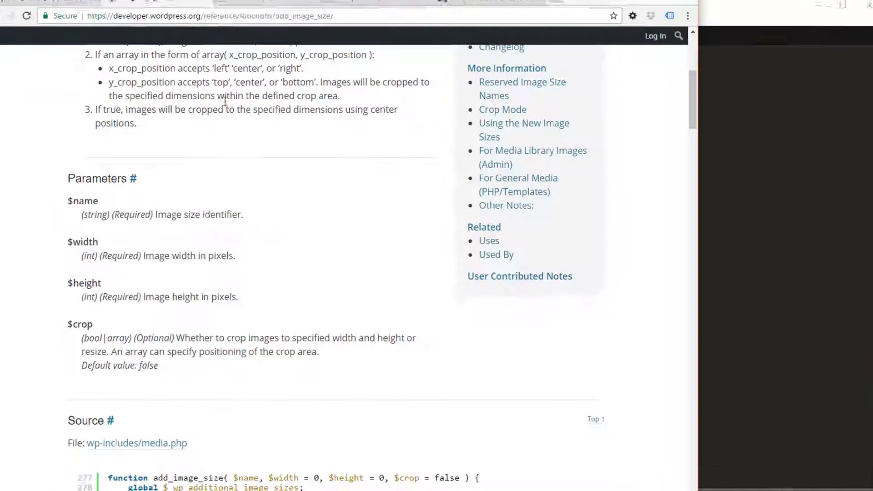
click(387, 18)
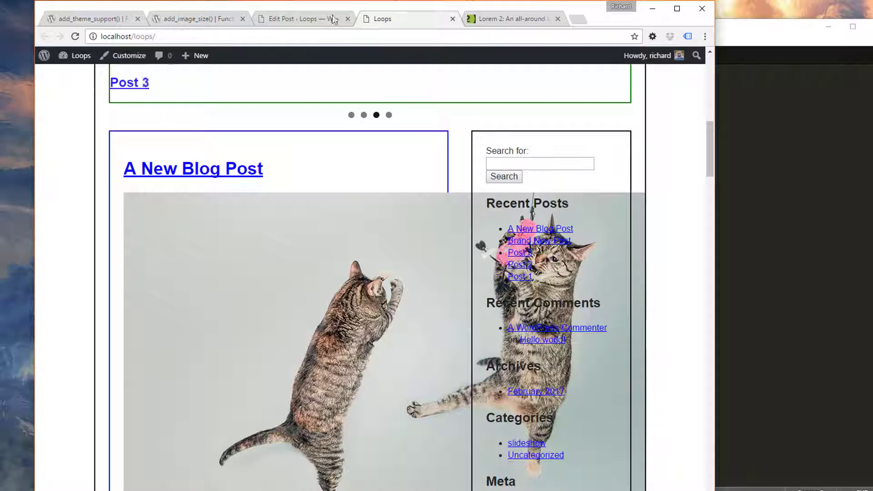
Step: Reload the Loops home page, then open A New Blog Post's editor at its Featured Image box
key(F5)
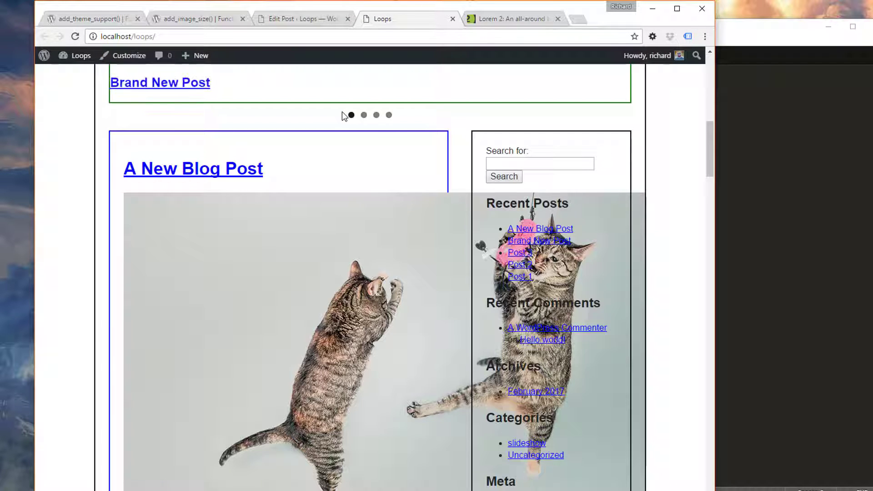
scroll(304, 290, down, 3)
scroll(276, 266, up, 3)
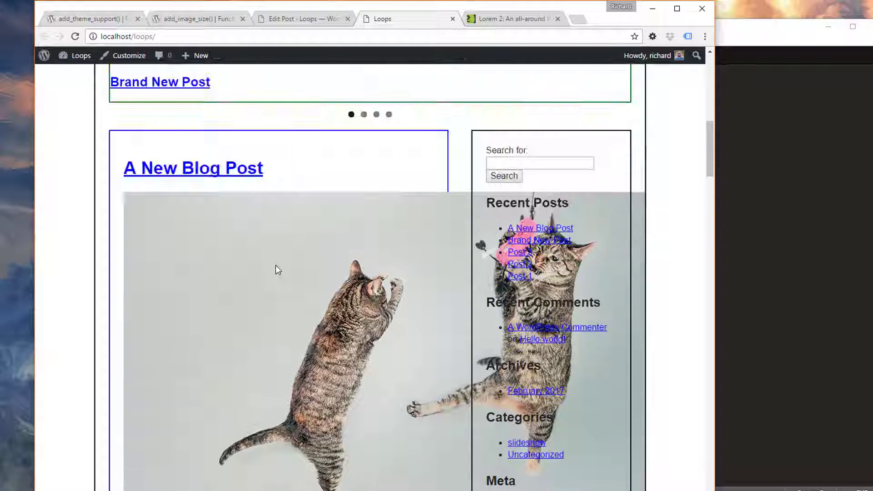
scroll(286, 236, down, 3)
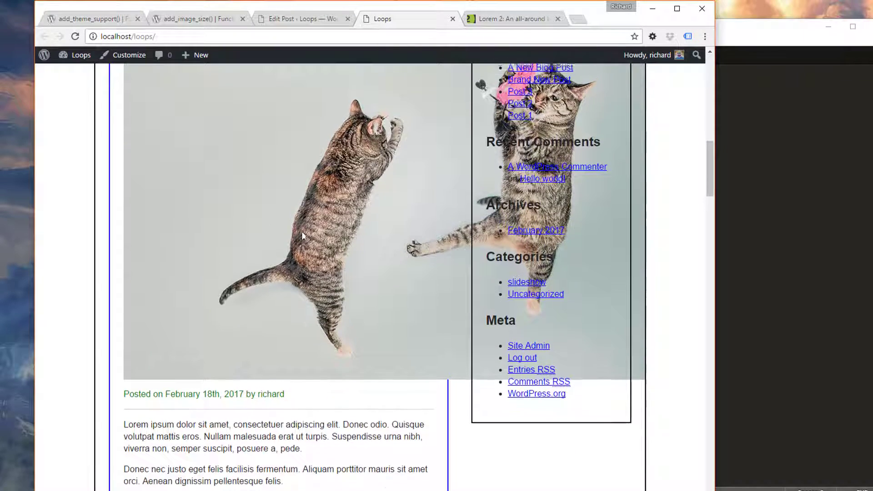
scroll(300, 230, up, 1)
click(293, 19)
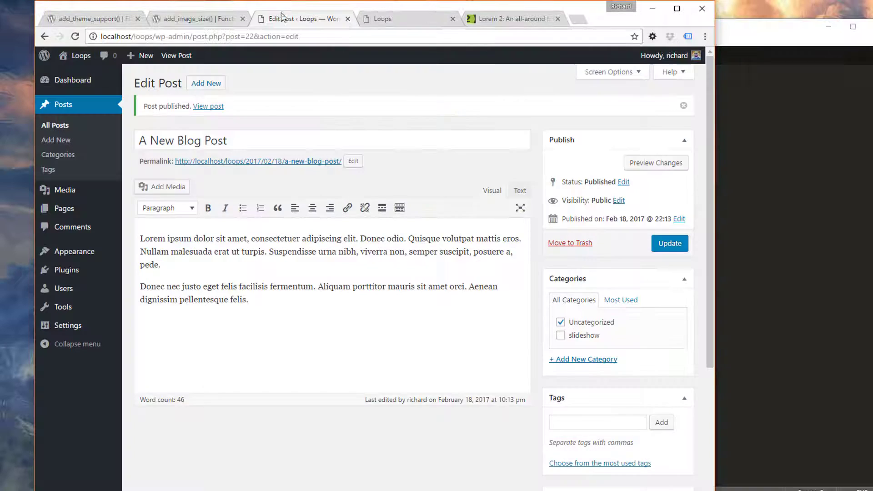
scroll(593, 405, down, 4)
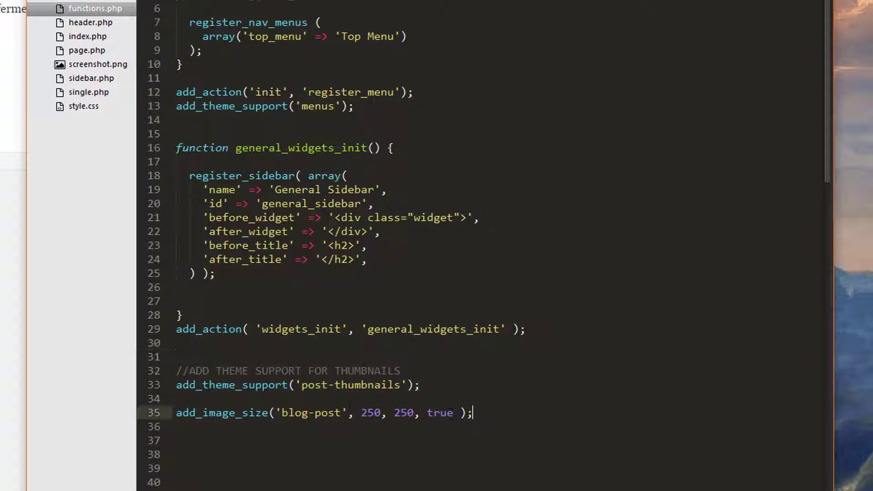
drag(473, 413, 164, 408)
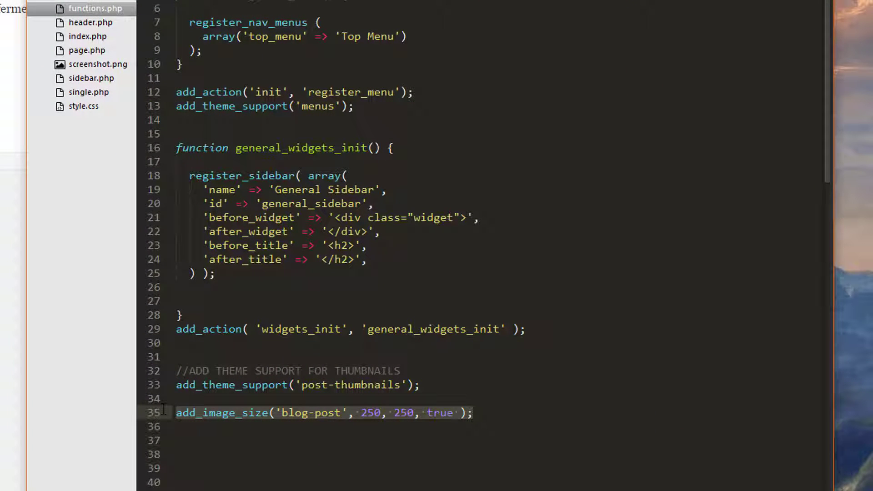
click(505, 414)
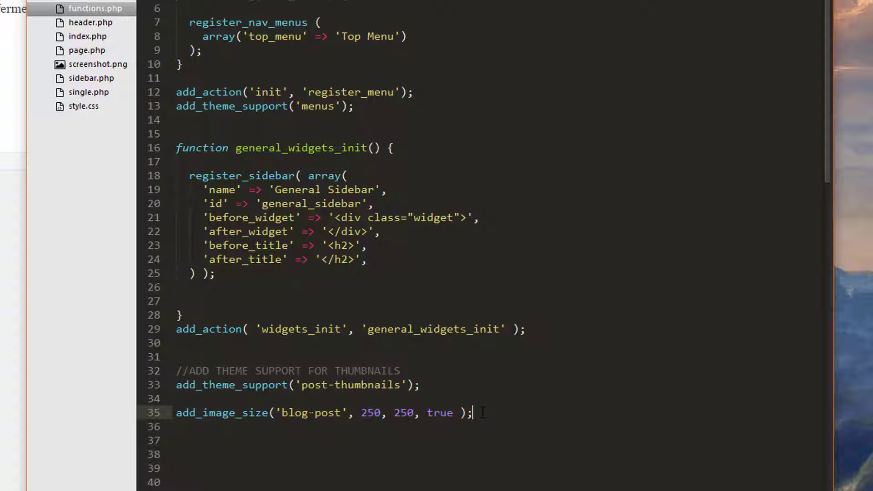
drag(475, 413, 176, 412)
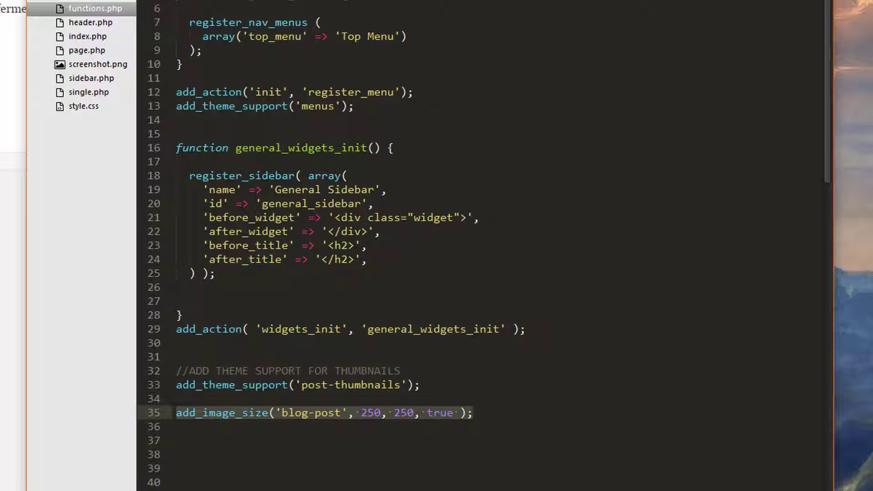
click(476, 412)
drag(476, 413, 175, 414)
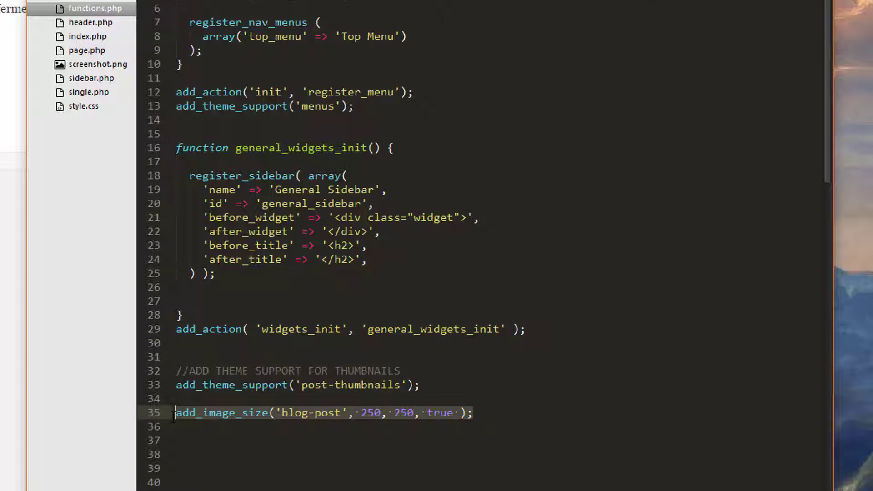
click(478, 414)
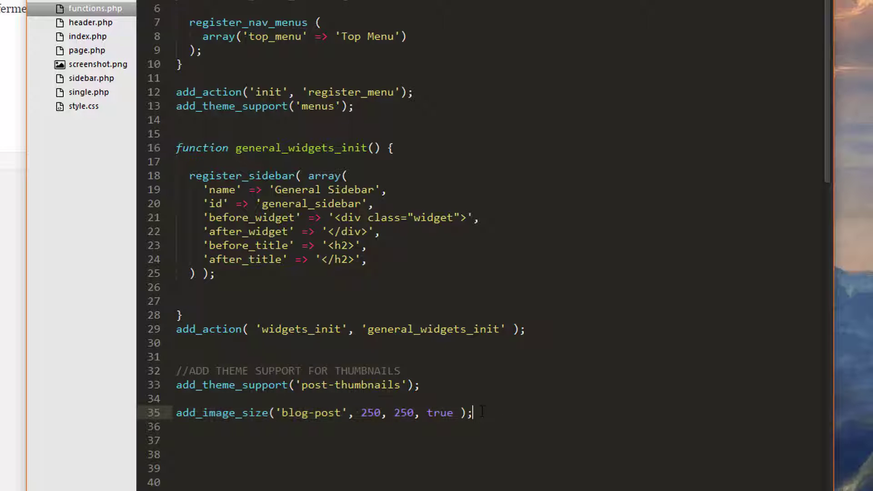
drag(478, 414, 176, 413)
click(513, 414)
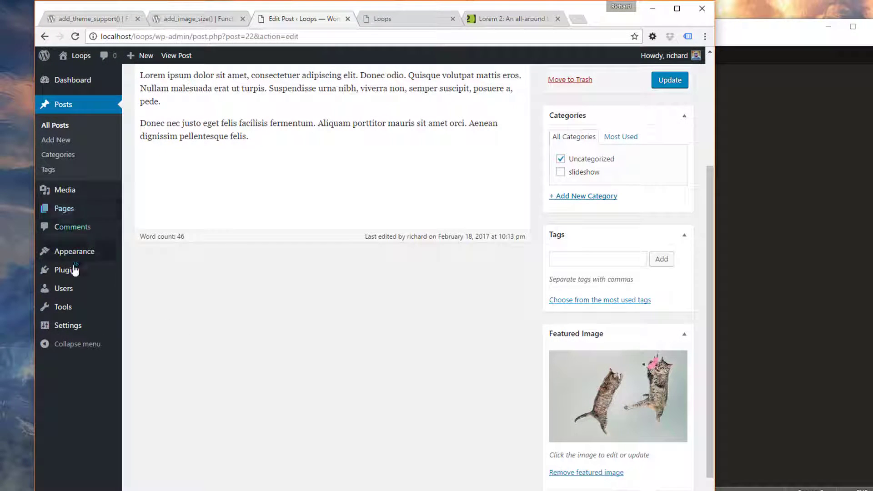
Step: Search for 'thumbnail regenerate', then install and activate the Regenerate Thumbnails plugin
mouse_move(75, 271)
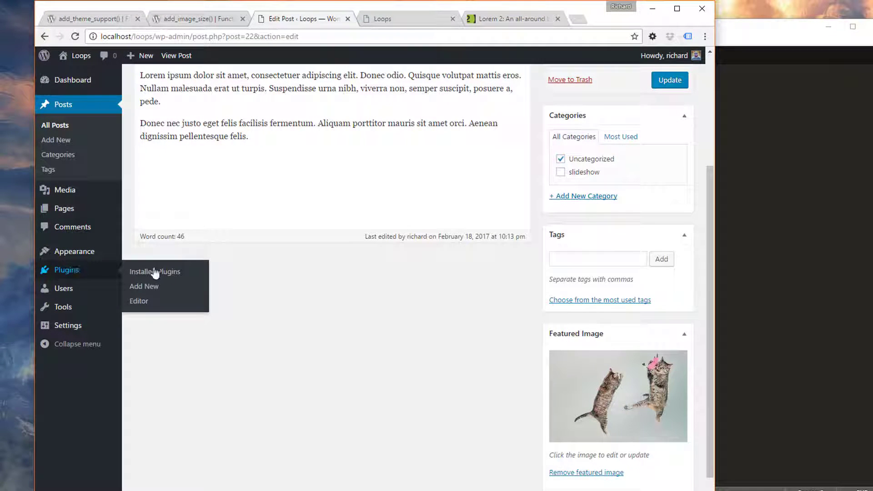
click(189, 289)
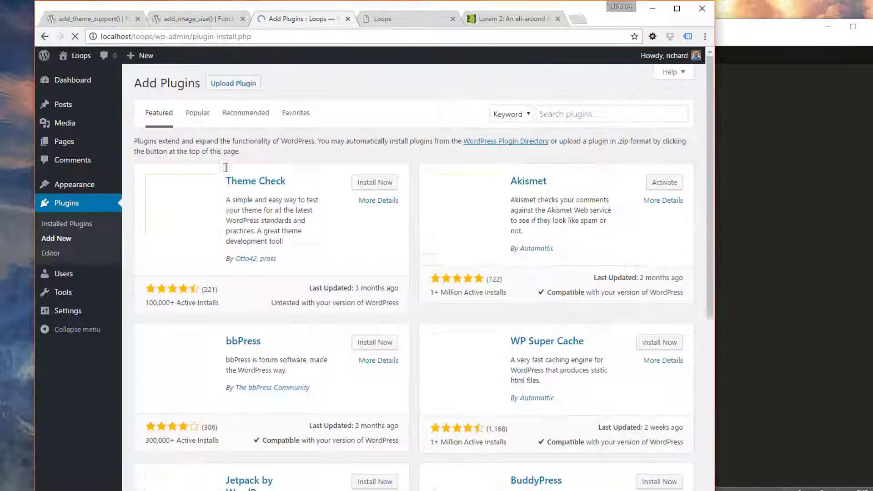
click(606, 115)
text(regenerate)
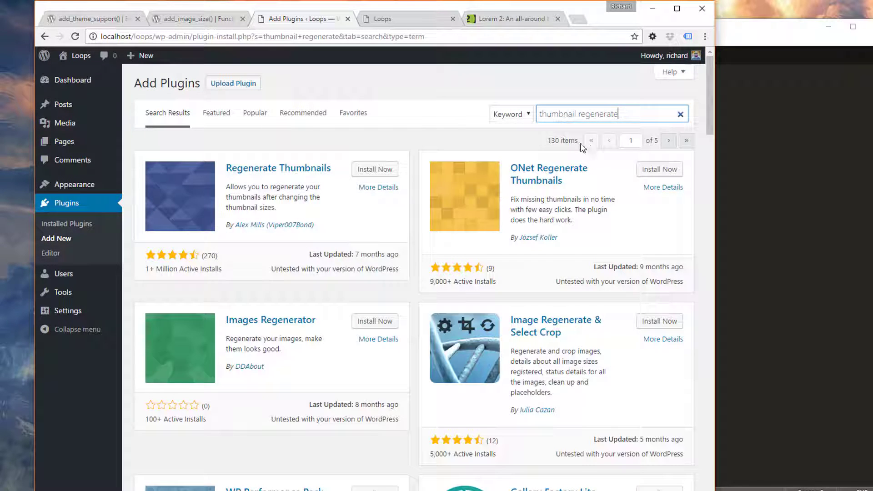
click(370, 170)
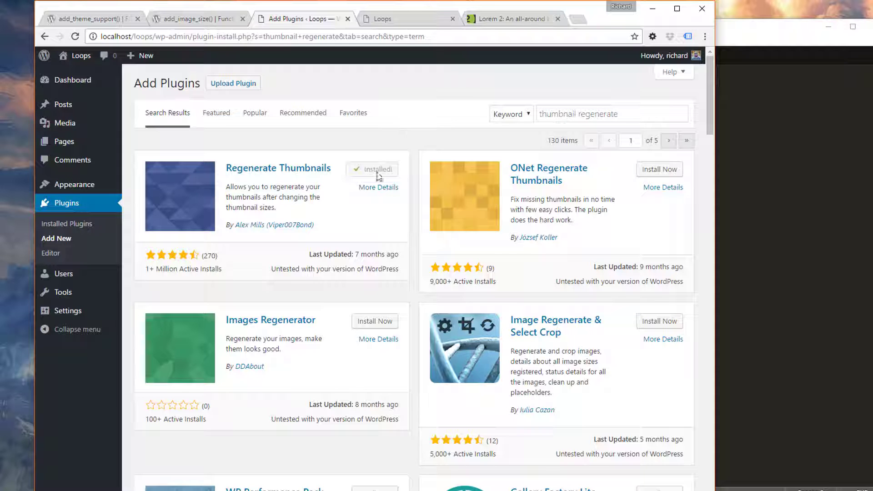
click(388, 172)
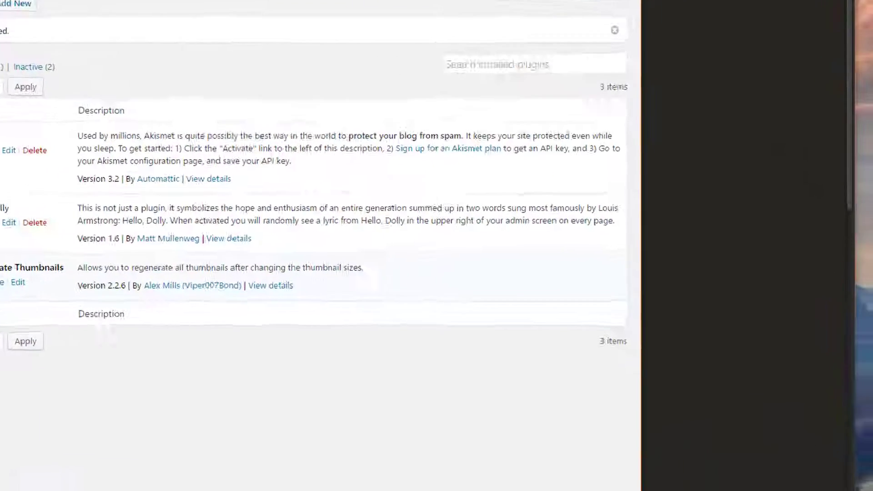
Step: Copy 'blog-post' from functions.php line 35 into the_post_thumbnail() on index.php line 41
key(alt+Tab)
drag(341, 414, 283, 417)
key(ctrl+Tab)
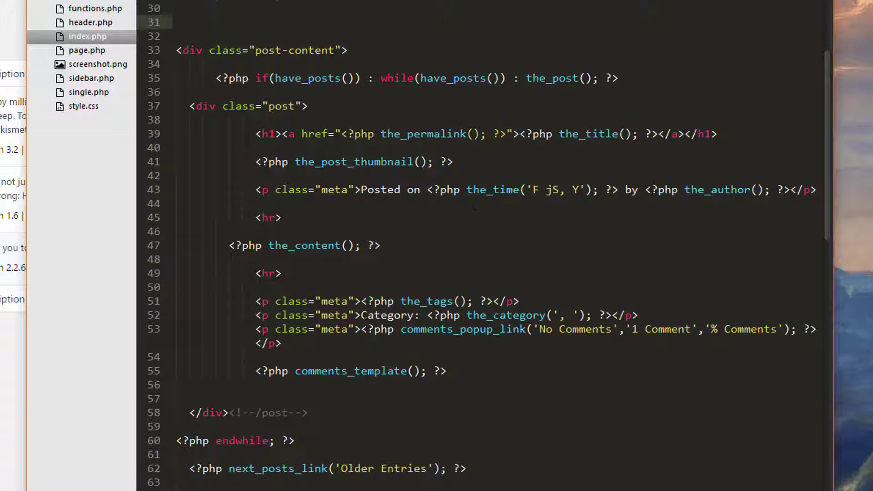
scroll(364, 315, down, 2)
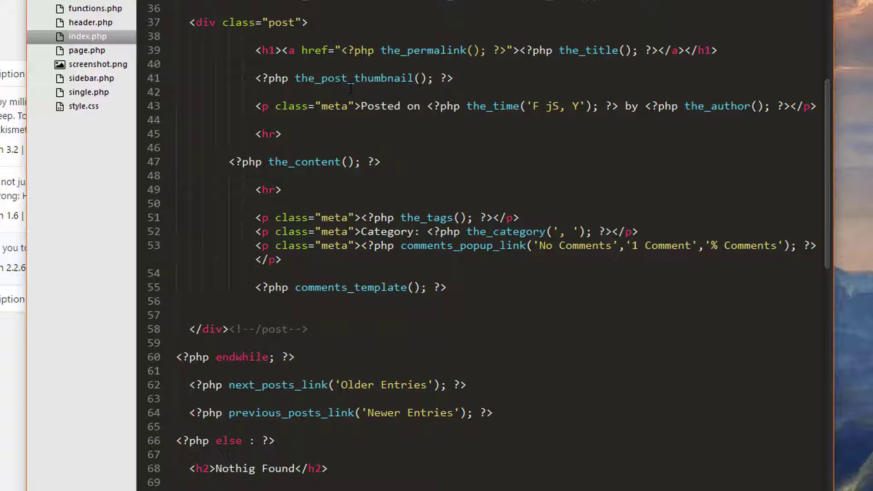
click(414, 78)
drag(433, 78, 295, 78)
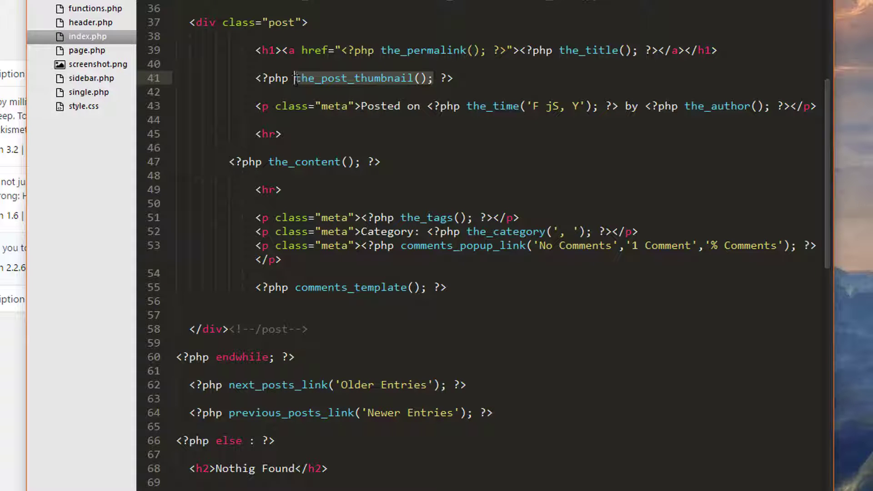
key(Down)
click(415, 78)
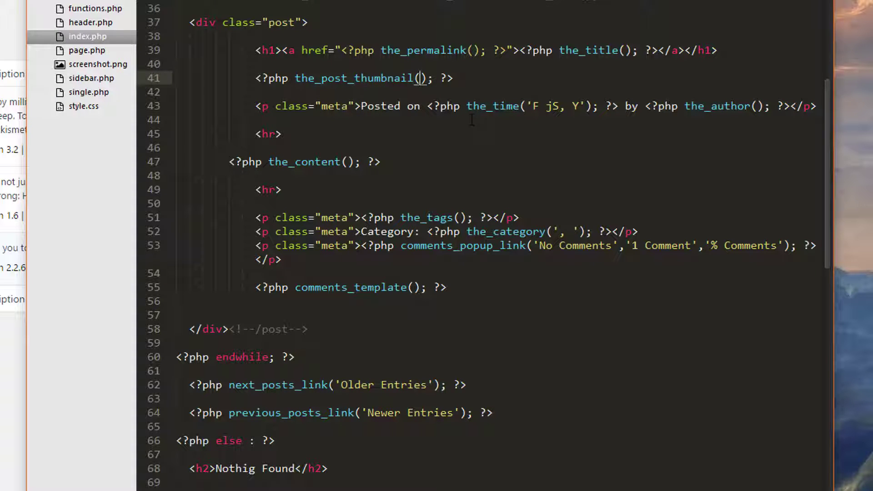
text('blog-)
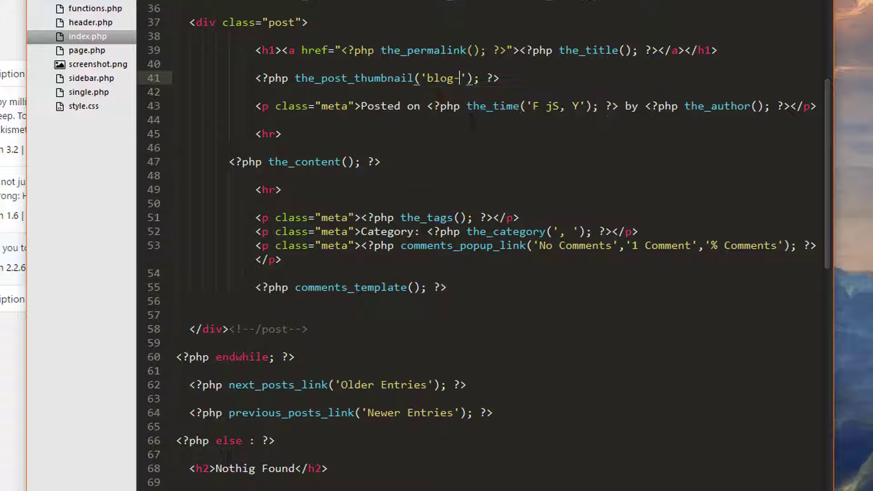
text(post)
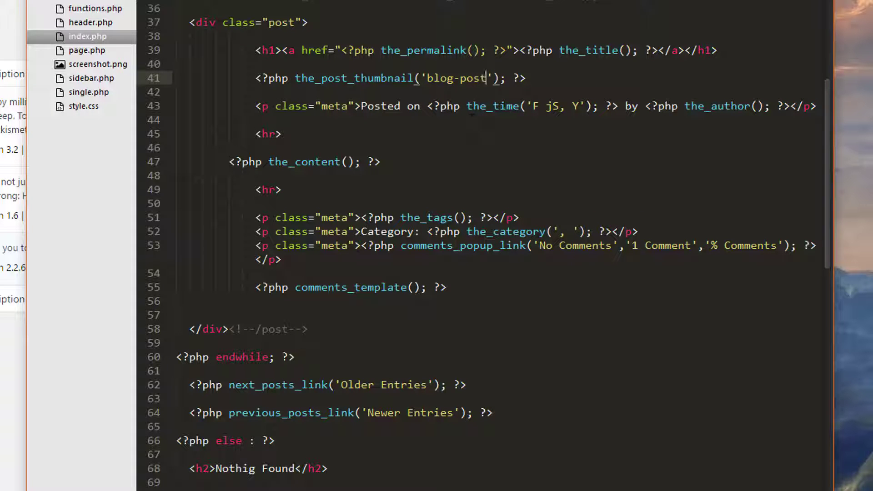
key(ctrl+Page_Up)
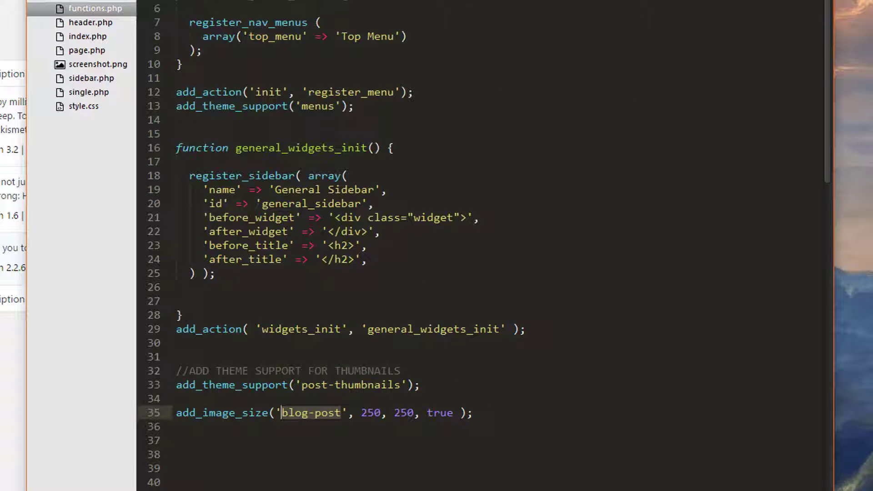
key(ctrl+Page_Down)
click(2, 321)
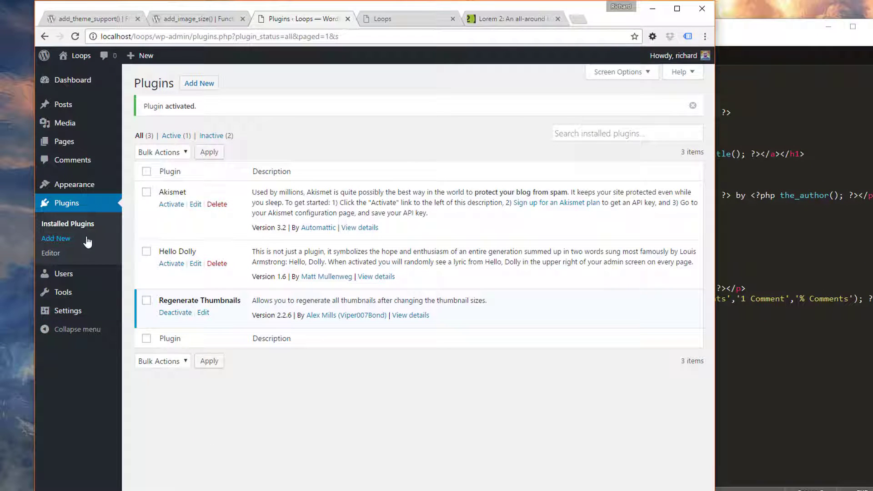
Step: Run Regenerate All Thumbnails from Tools > Regen. Thumbnails for the 3 uploaded images
mouse_move(79, 123)
mouse_move(72, 295)
click(150, 338)
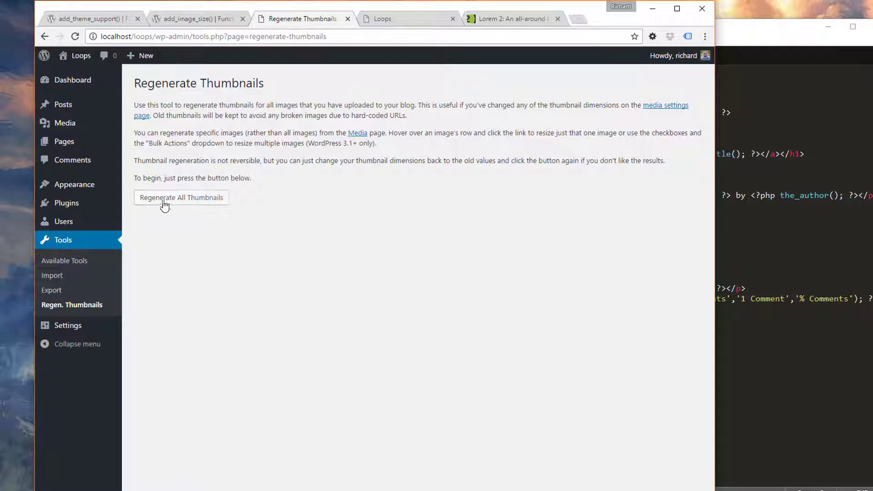
click(163, 199)
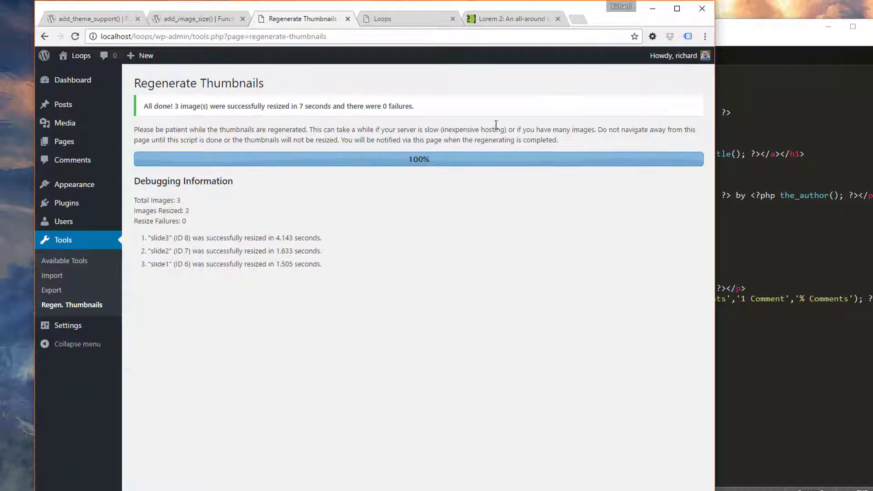
Step: Reload the Loops front page and find A New Blog Post's 250×250 cropped featured image
click(380, 19)
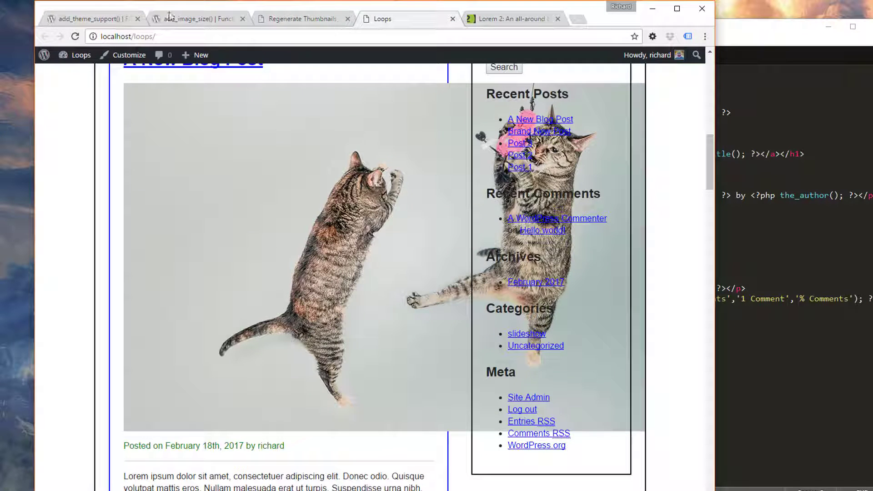
click(75, 36)
scroll(374, 161, up, 10)
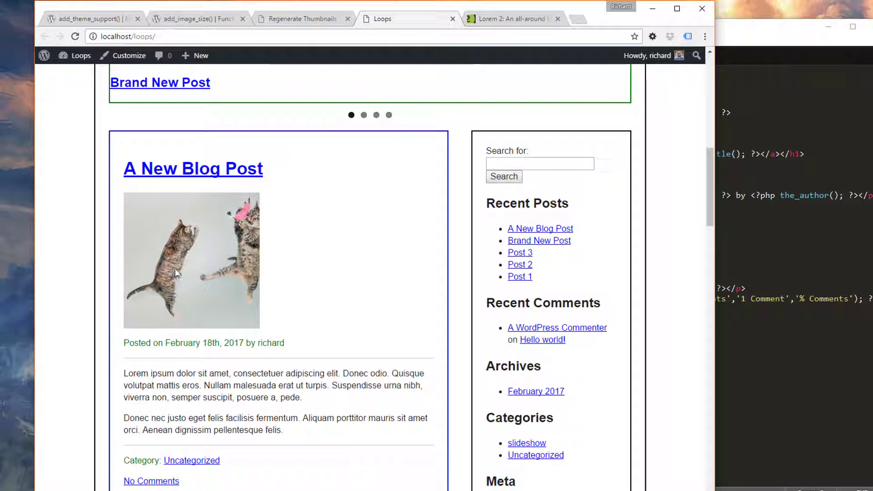
scroll(334, 263, down, 3)
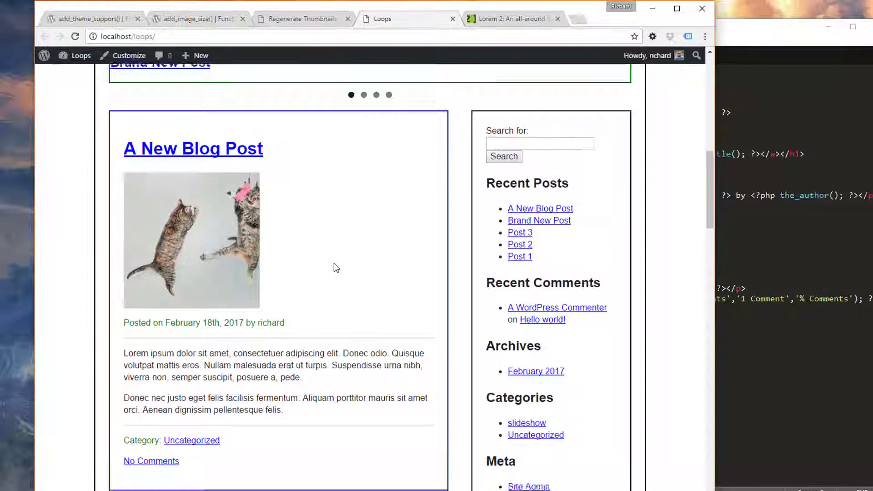
Step: Match 'blog-post' on index.php line 41 to the add_image_size registration on functions.php line 35
key(alt+Tab)
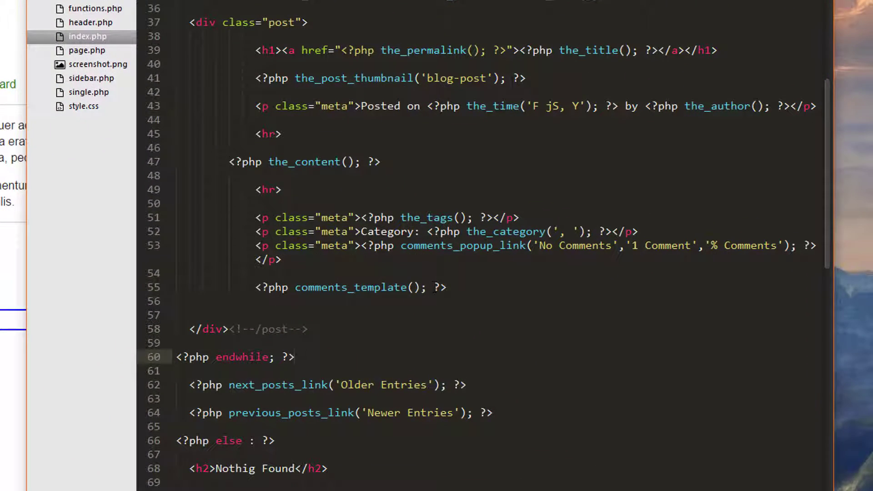
drag(526, 79, 249, 78)
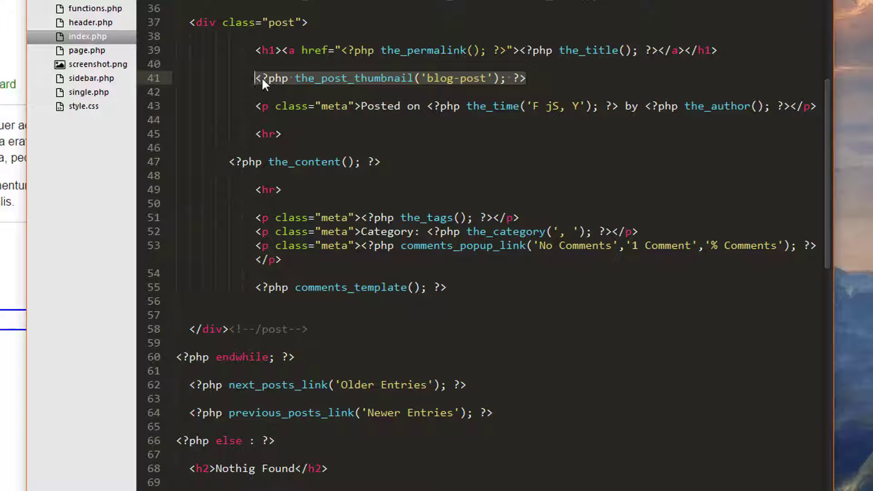
drag(488, 78, 428, 78)
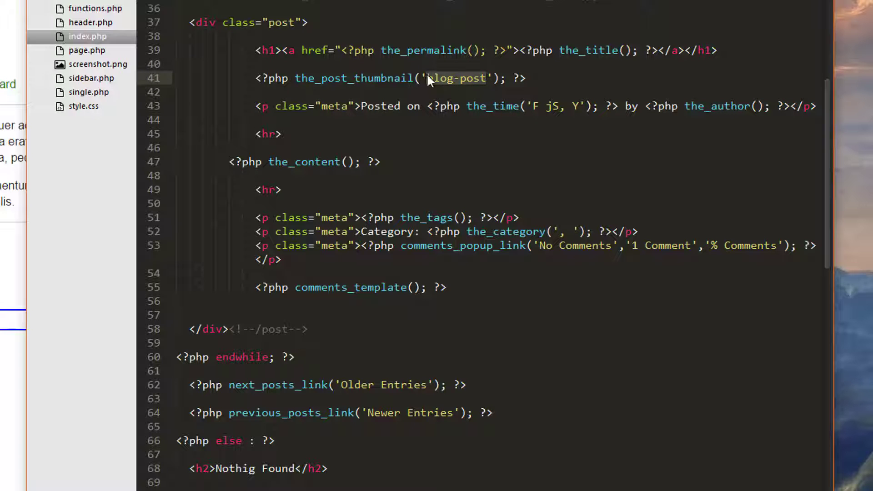
key(ctrl+Tab)
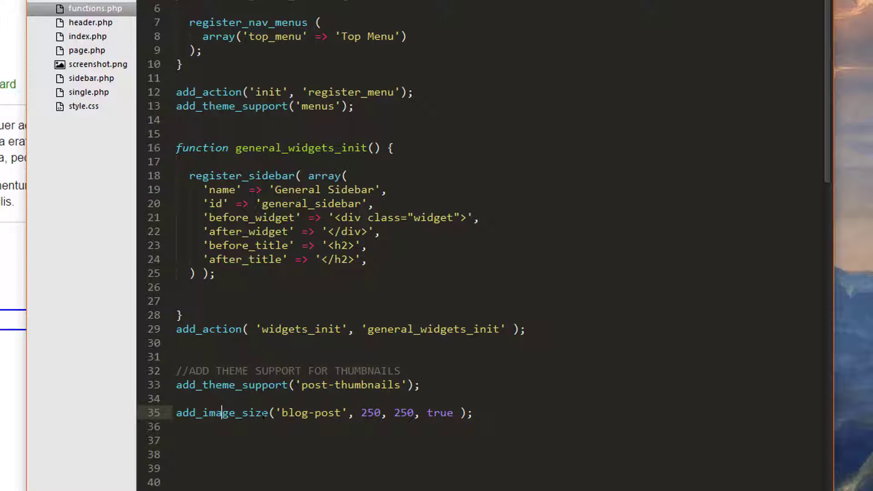
drag(276, 413, 341, 413)
Step: Scroll through the Loops home page reviewing each post's square-cropped featured image
key(alt+Tab)
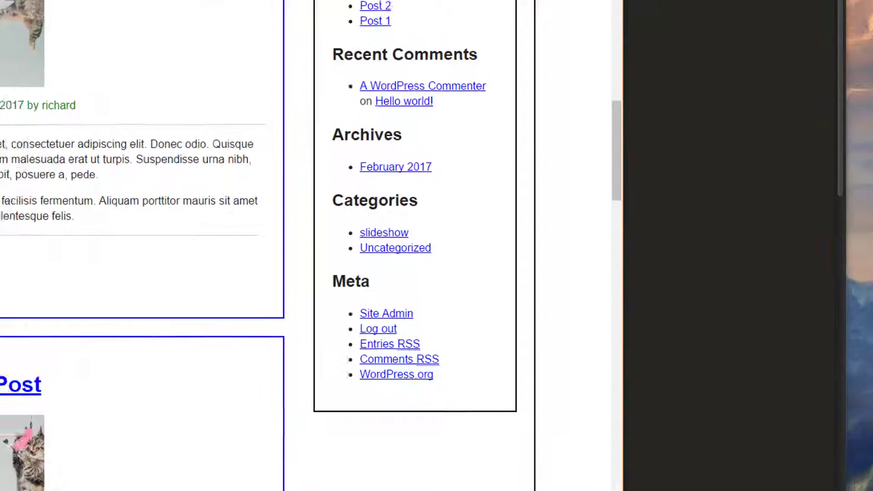
scroll(205, 295, down, 10)
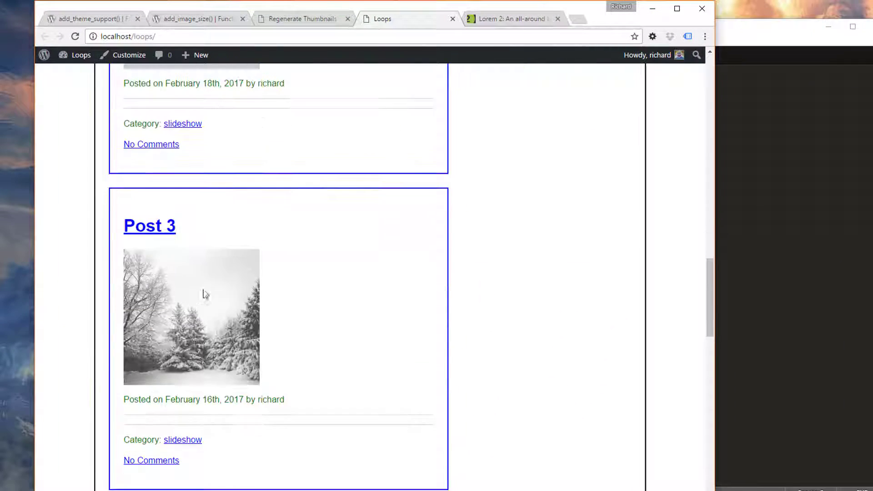
scroll(204, 295, down, 8)
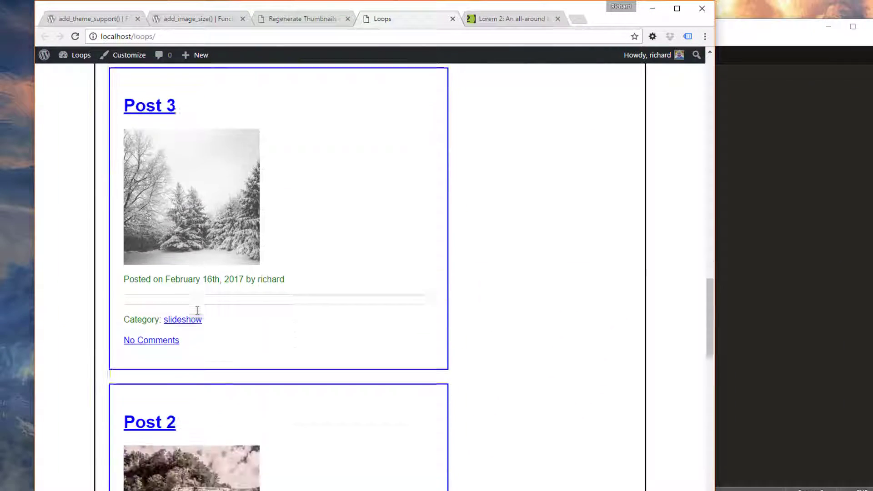
scroll(316, 337, up, 6)
scroll(315, 339, down, 2)
scroll(316, 341, down, 5)
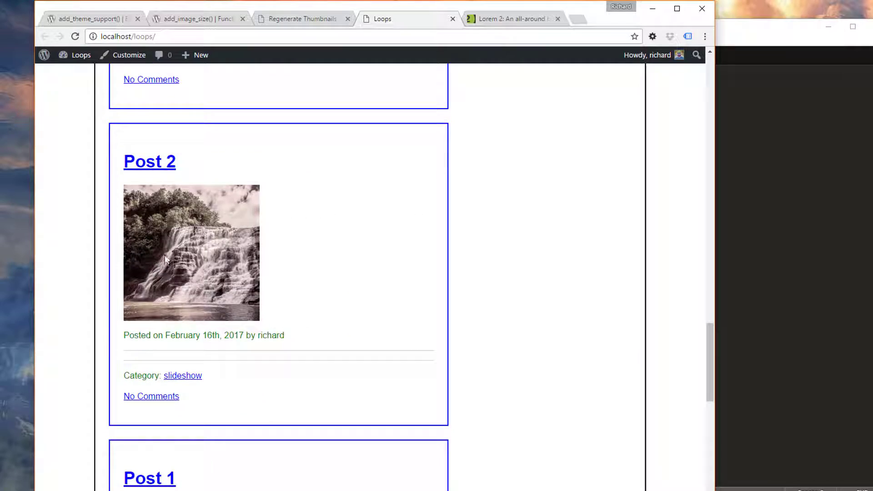
scroll(178, 262, down, 3)
scroll(191, 378, down, 6)
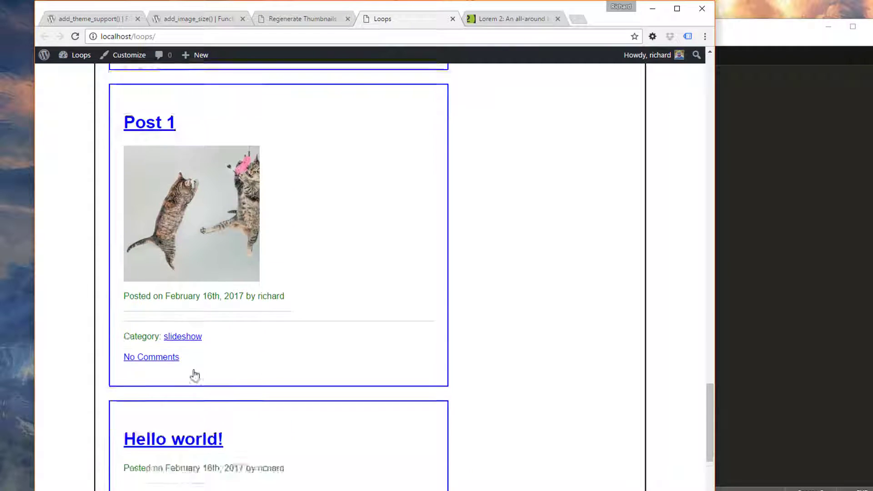
scroll(206, 365, up, 3)
Step: Recheck index.php line 41 and the Regenerate Thumbnails and add_image_size() tabs, then open the Dashboard
key(alt+Tab)
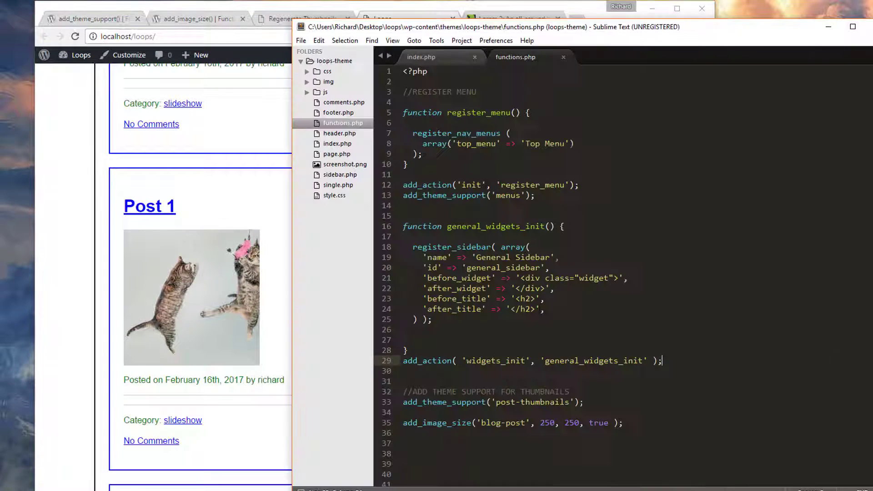
click(444, 54)
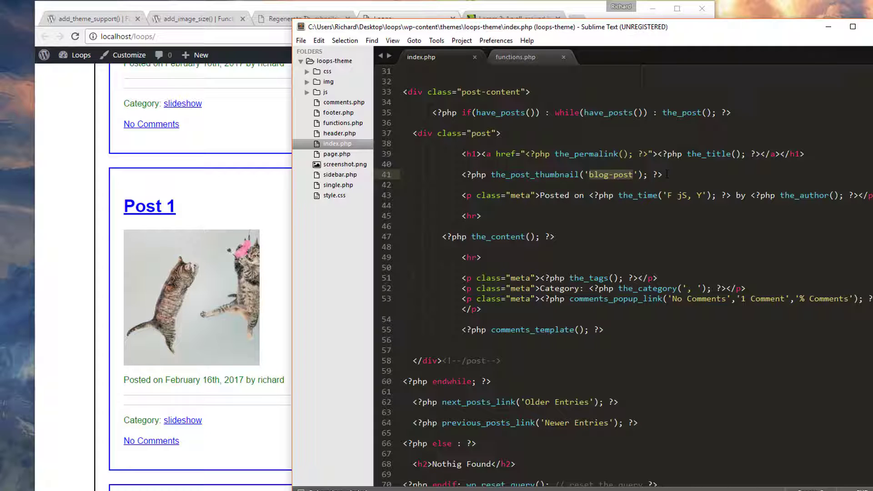
drag(665, 174, 489, 175)
click(78, 321)
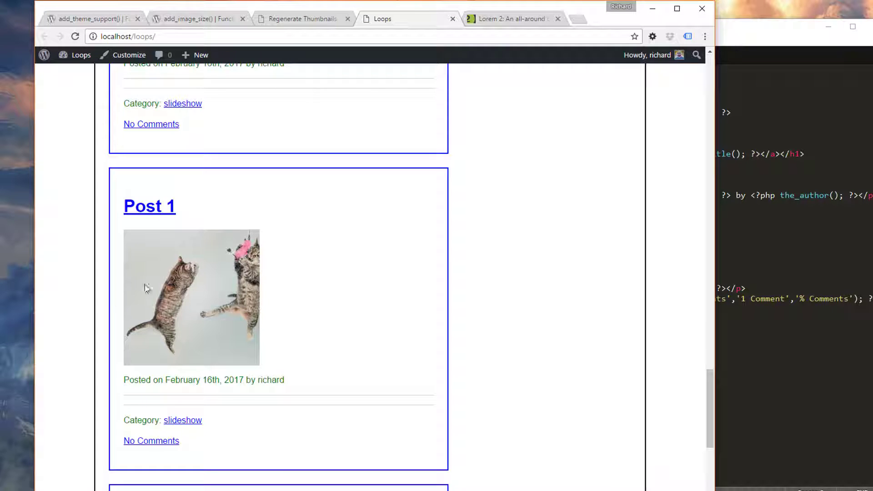
click(304, 19)
click(225, 21)
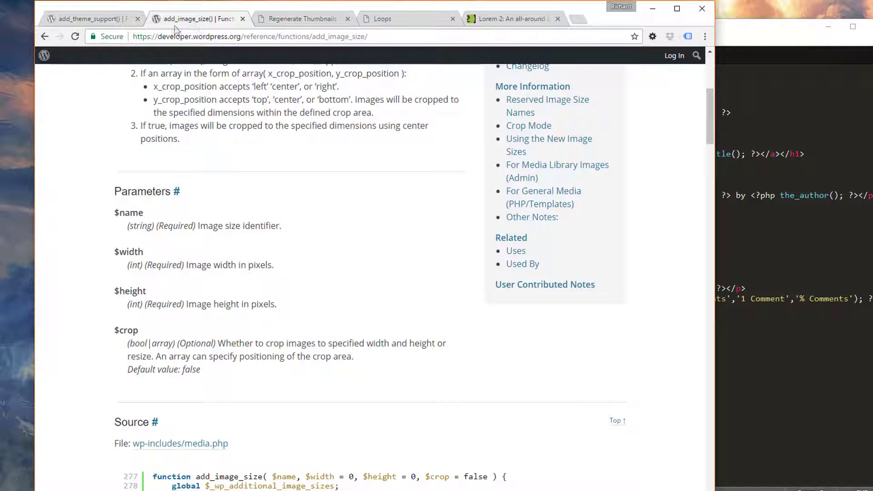
click(382, 19)
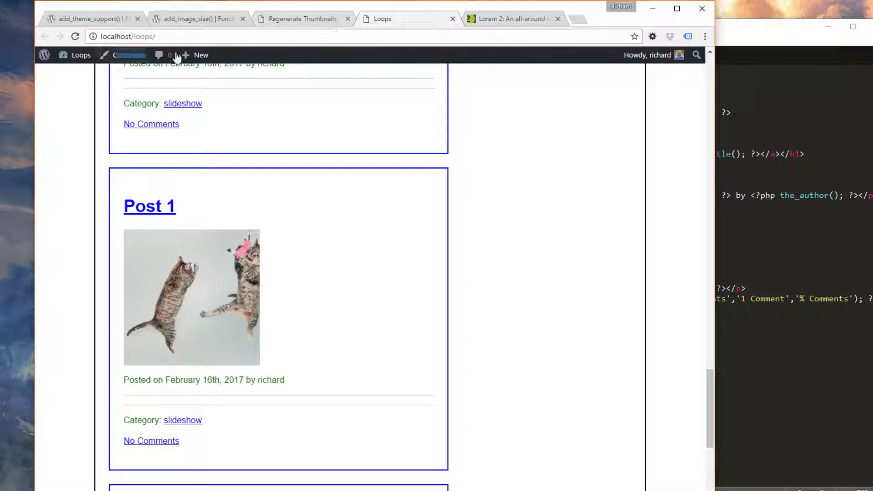
mouse_move(86, 66)
key(F5)
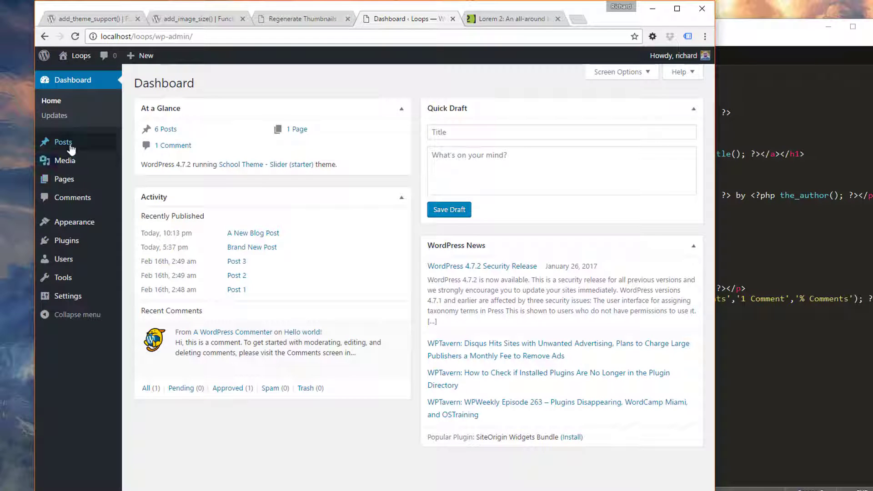
Step: Remove Post 2's waterfall featured image and update the post
mouse_move(60, 143)
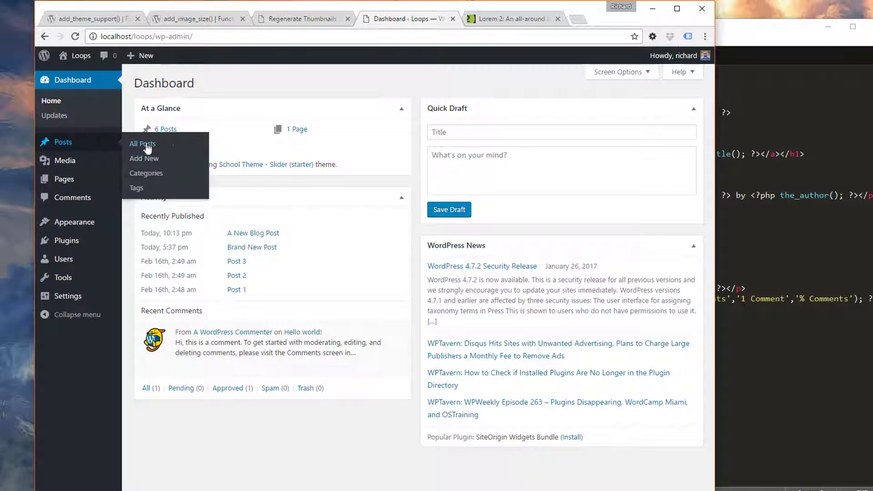
click(145, 144)
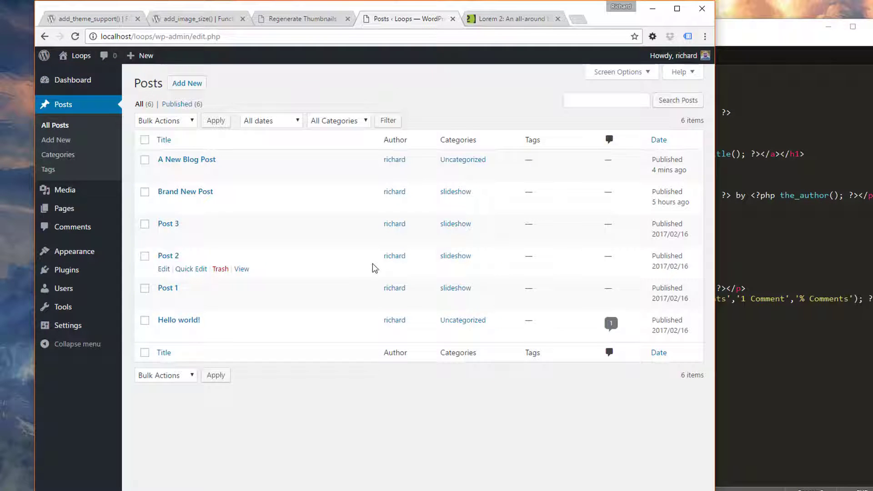
click(169, 255)
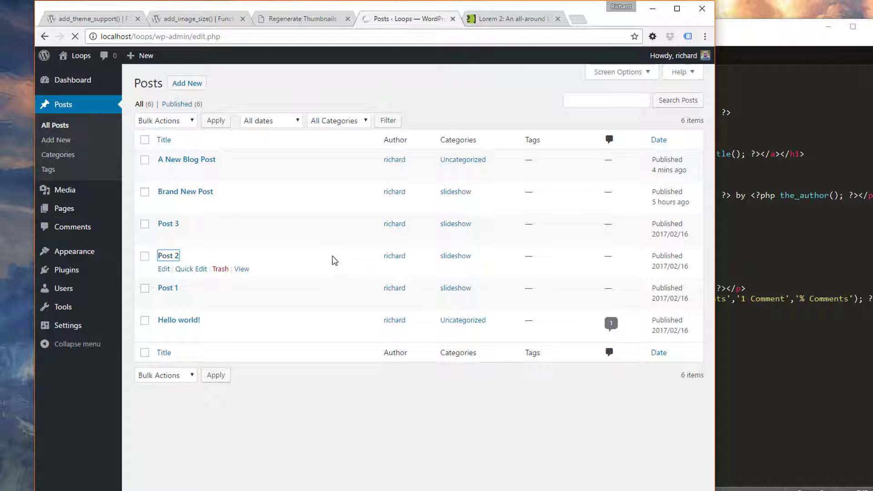
scroll(587, 391, down, 4)
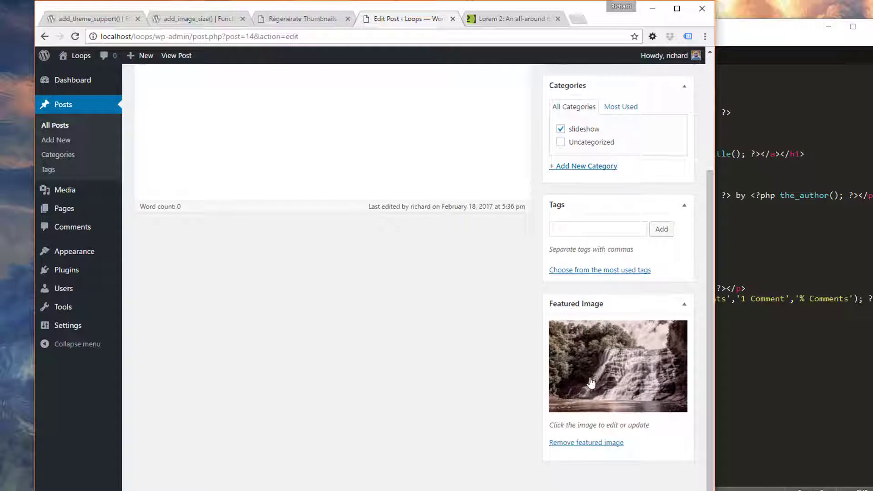
click(581, 443)
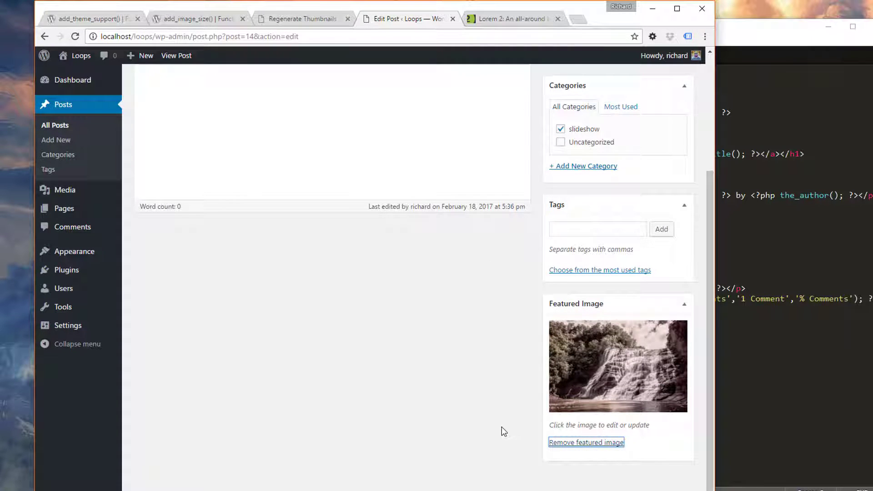
click(680, 168)
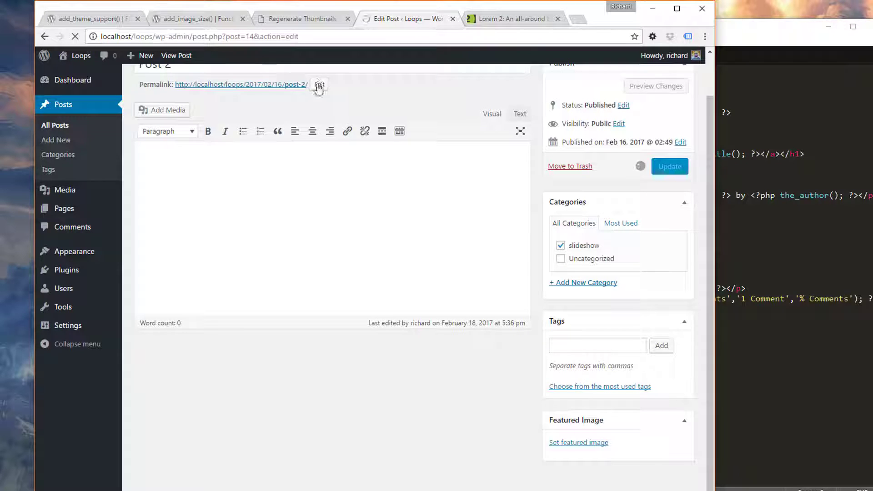
Step: View the live site in a new tab and confirm Post 2 shows no image while Post 3 keeps its thumbnail
click(80, 75)
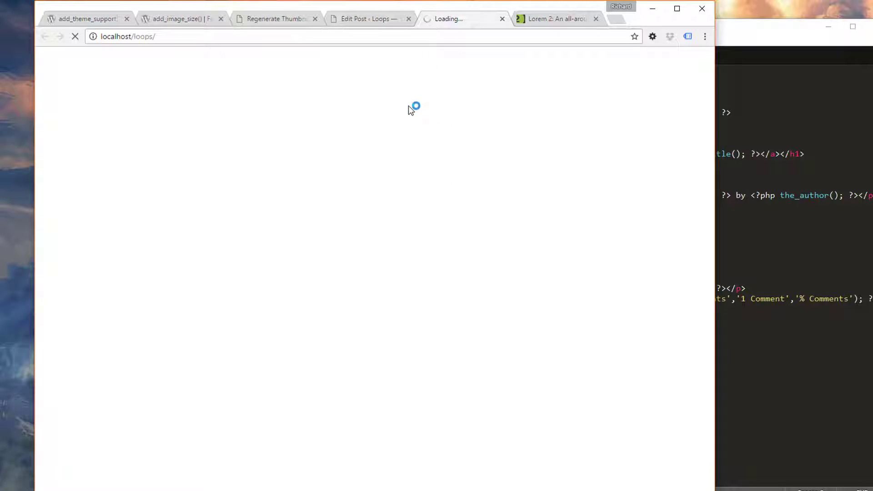
scroll(454, 214, down, 10)
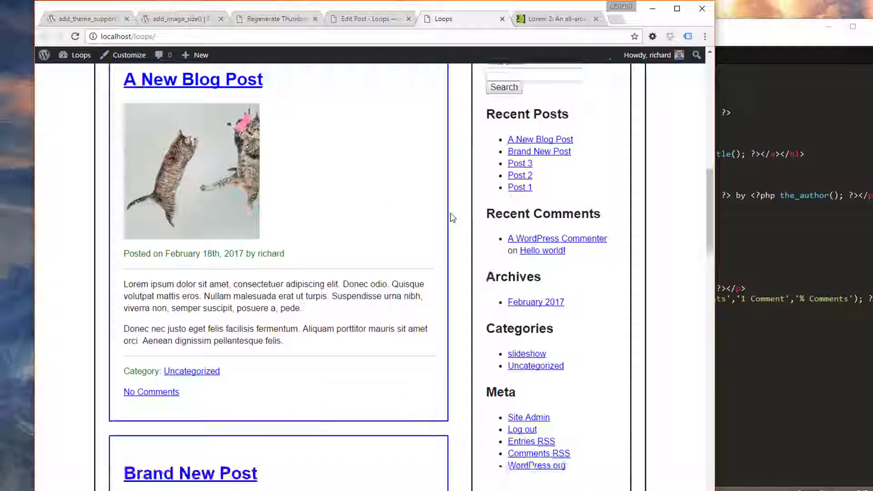
scroll(450, 216, down, 20)
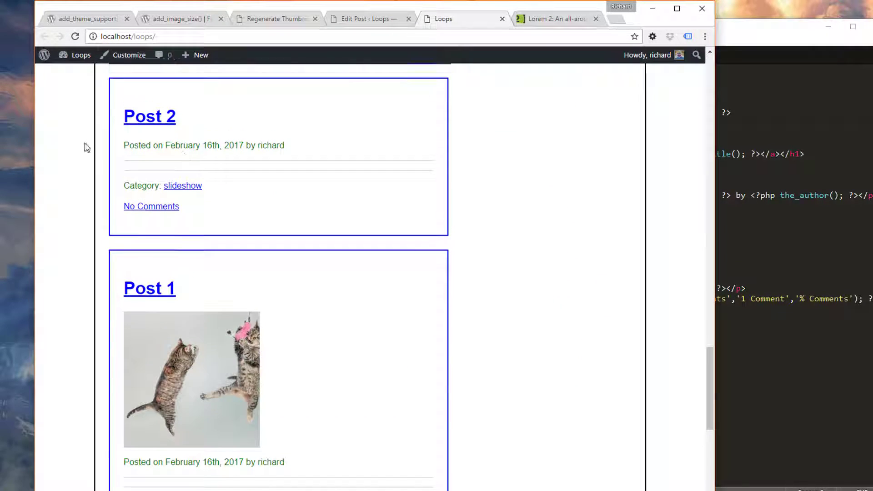
scroll(70, 253, up, 2)
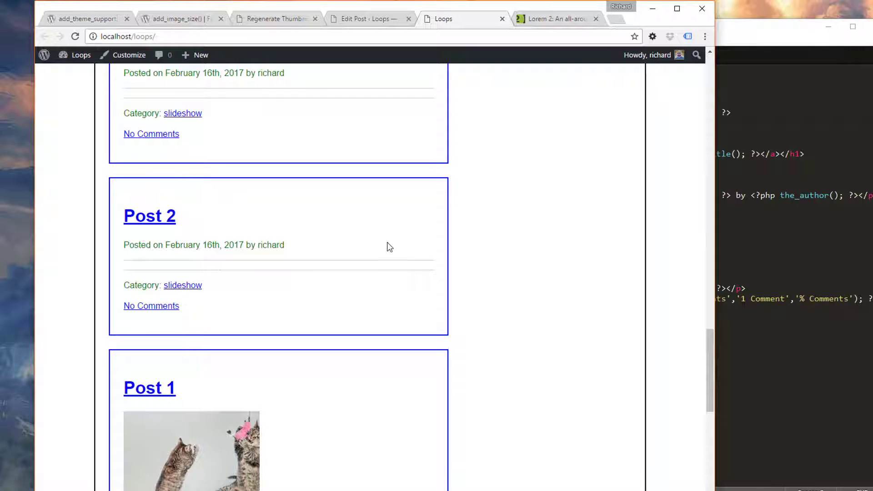
scroll(389, 247, up, 1)
scroll(499, 260, up, 2)
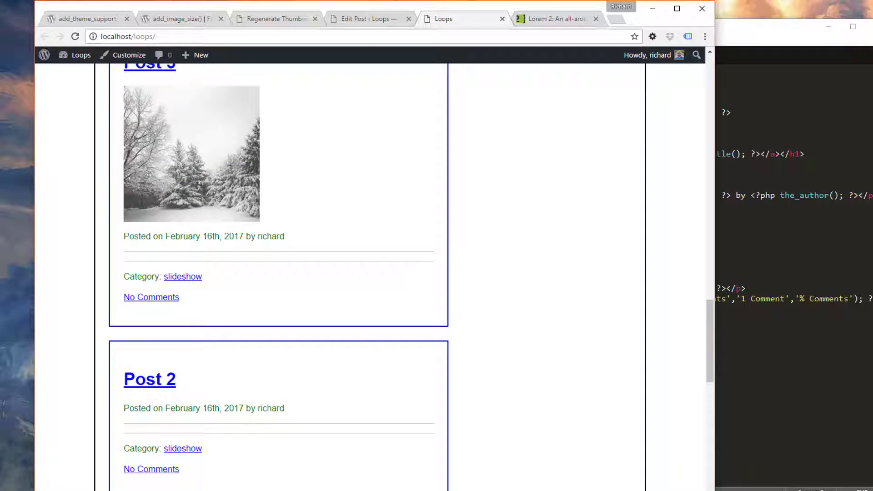